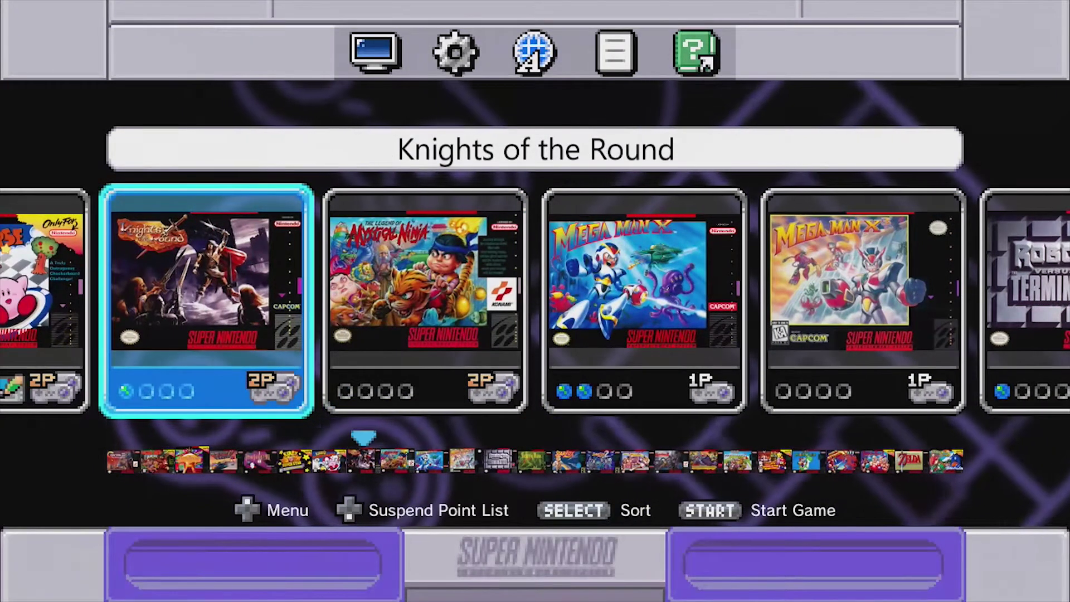
- Browse the game carousel from Knights of the Round through Contra III to F-Zero
key(Left)
key(Left)
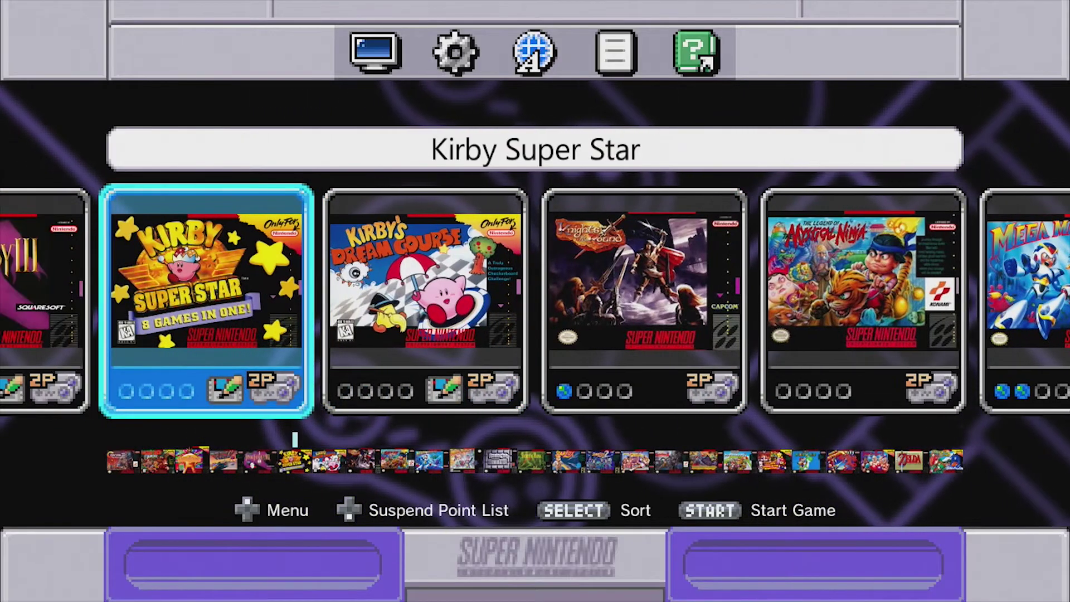
key(Left)
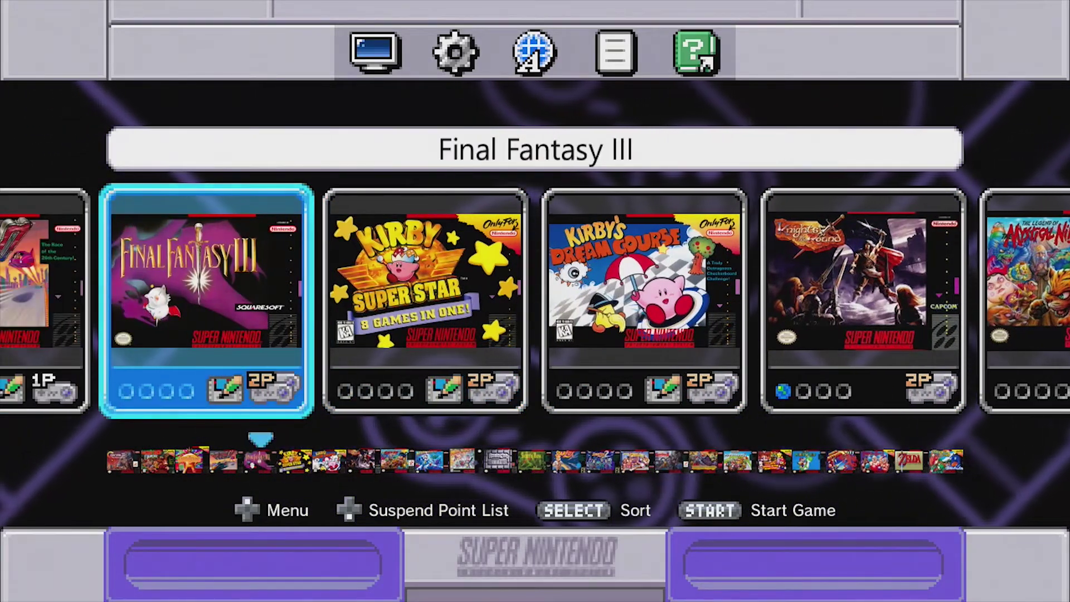
key(Right)
key(Right)
key(Right)
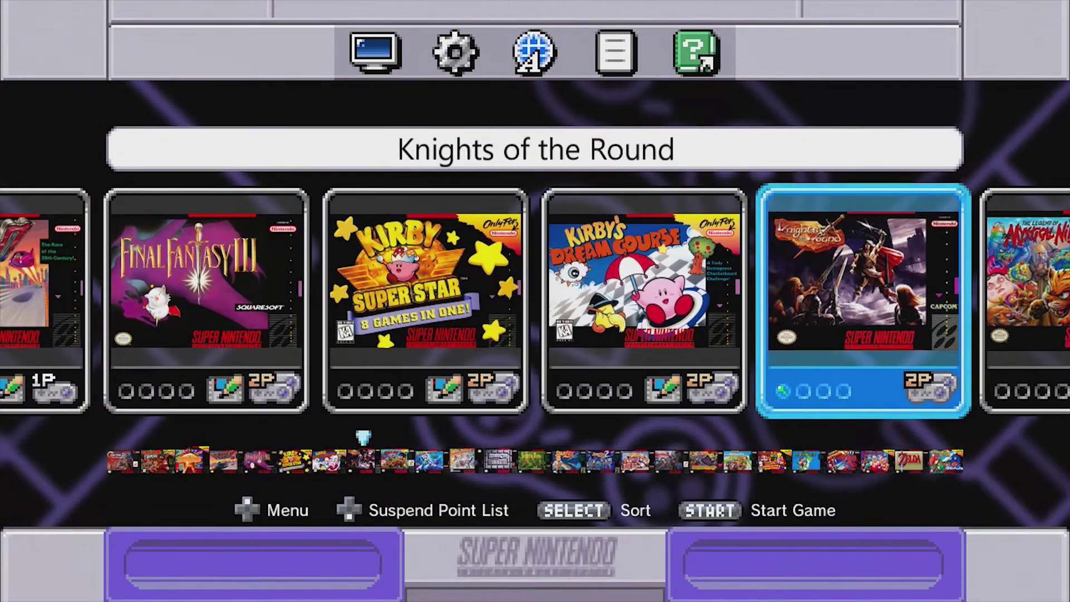
key(Right)
key(Right)
key(Left)
key(Left)
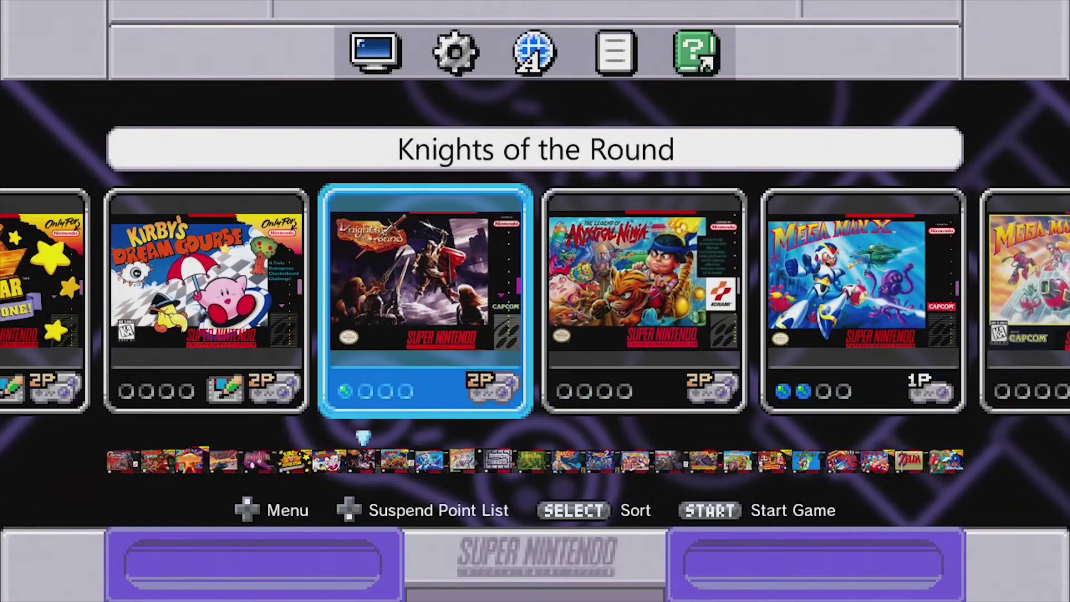
key(Right)
key(Right)
key(Right)
key(Right)
key(Right)
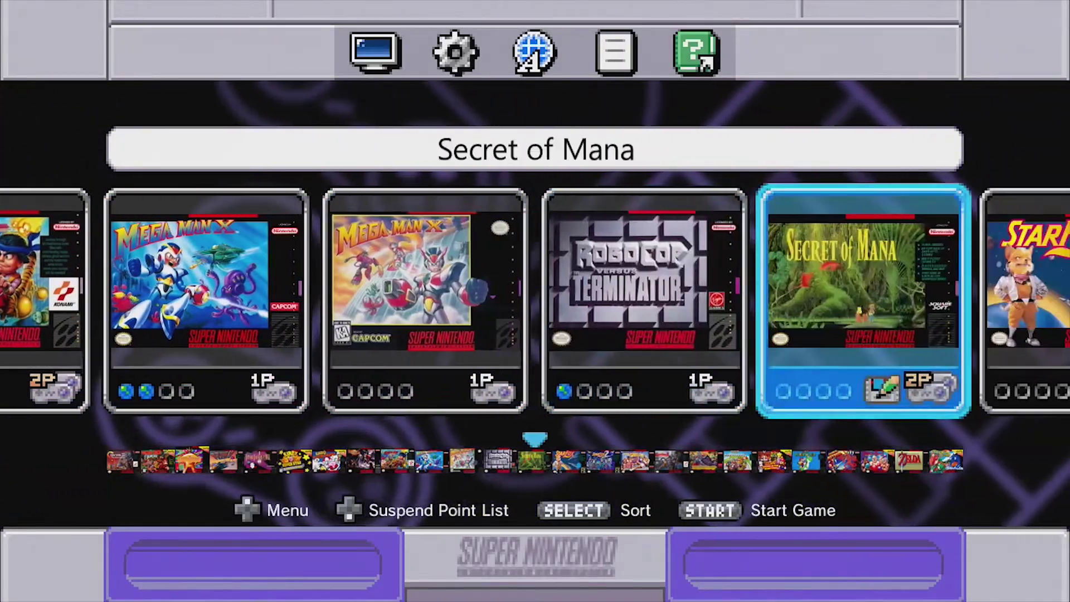
key(Right)
key(Right)
key(Right)
key(Right)
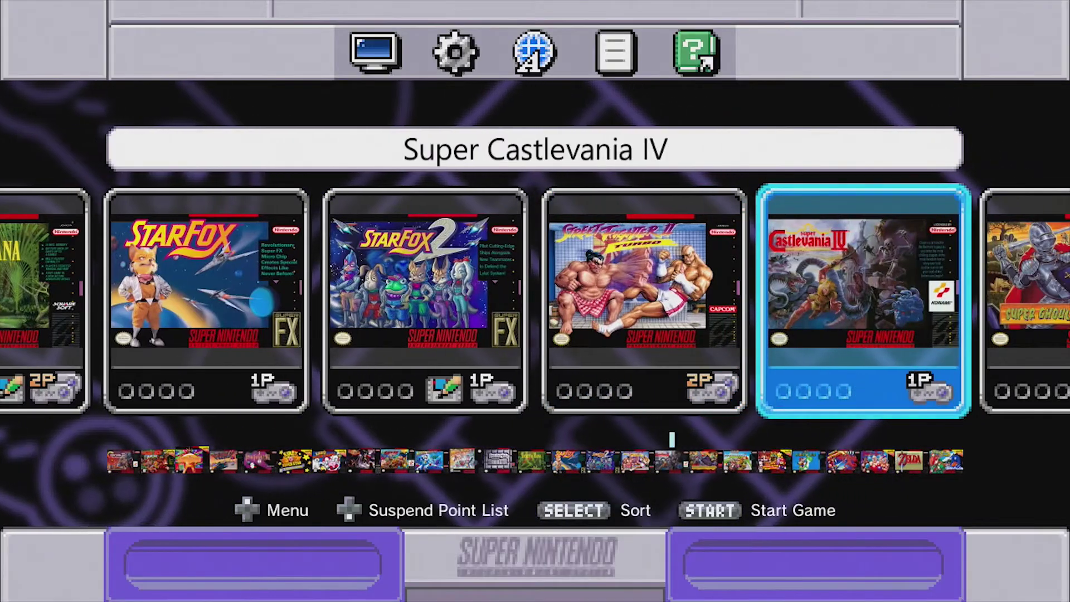
key(Right)
key(Right)
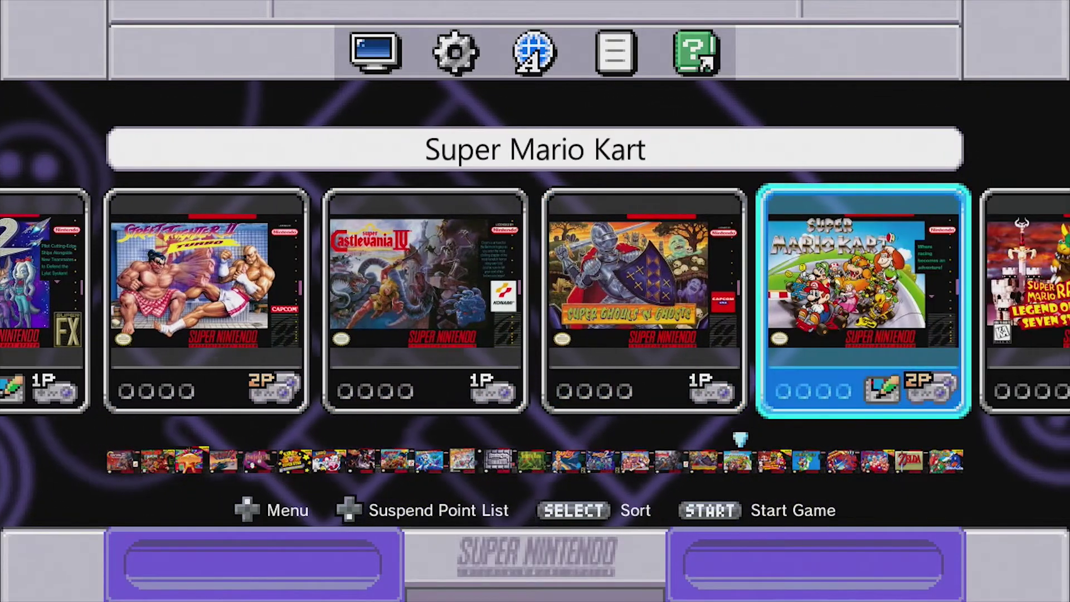
key(Right)
key(Right)
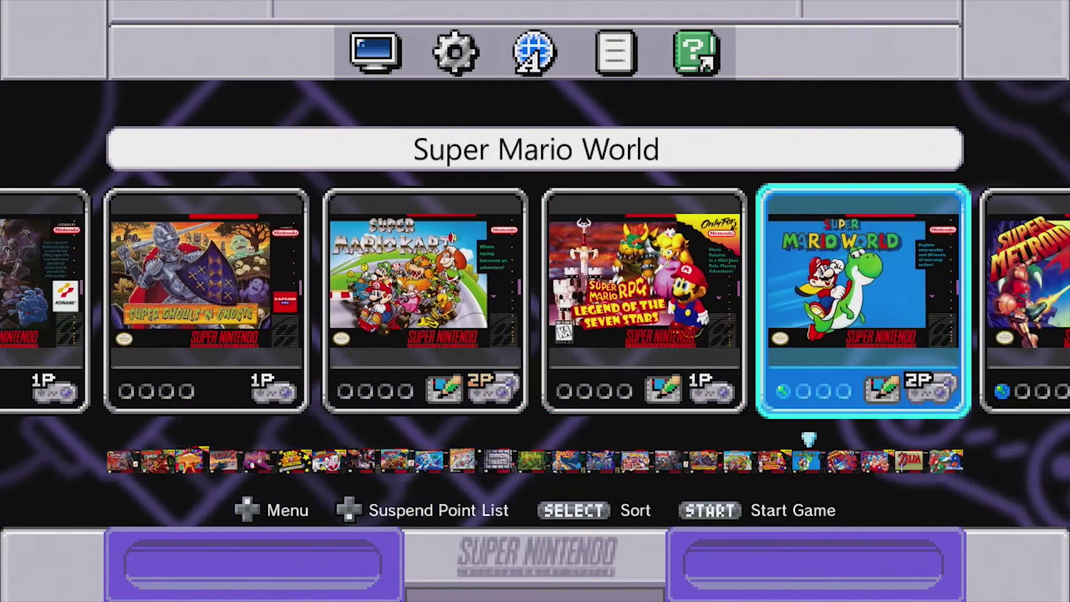
key(Right)
key(Right)
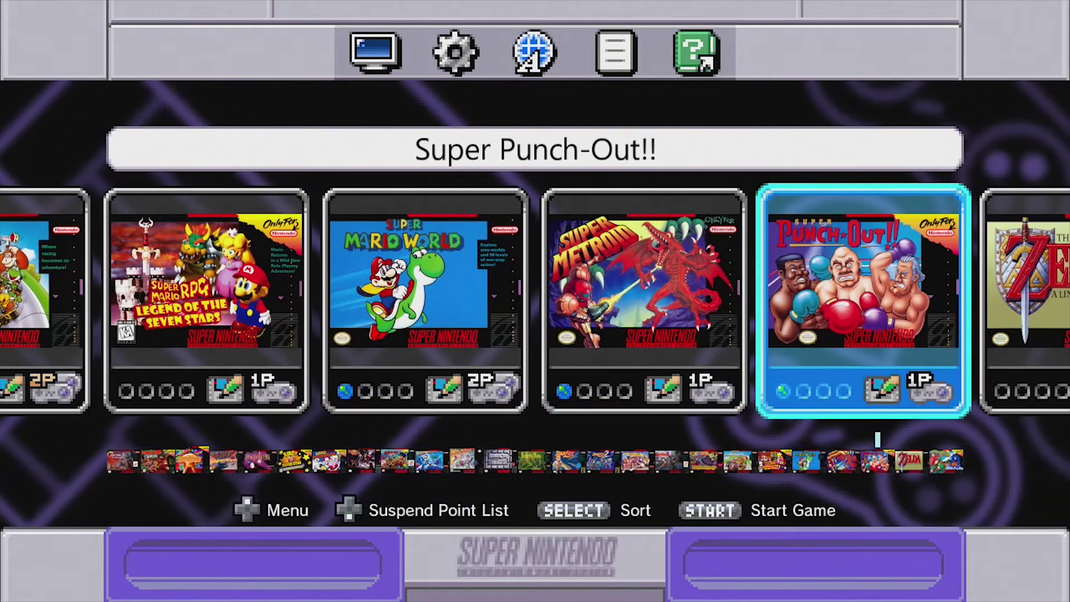
key(Right)
key(Right)
key(Right)
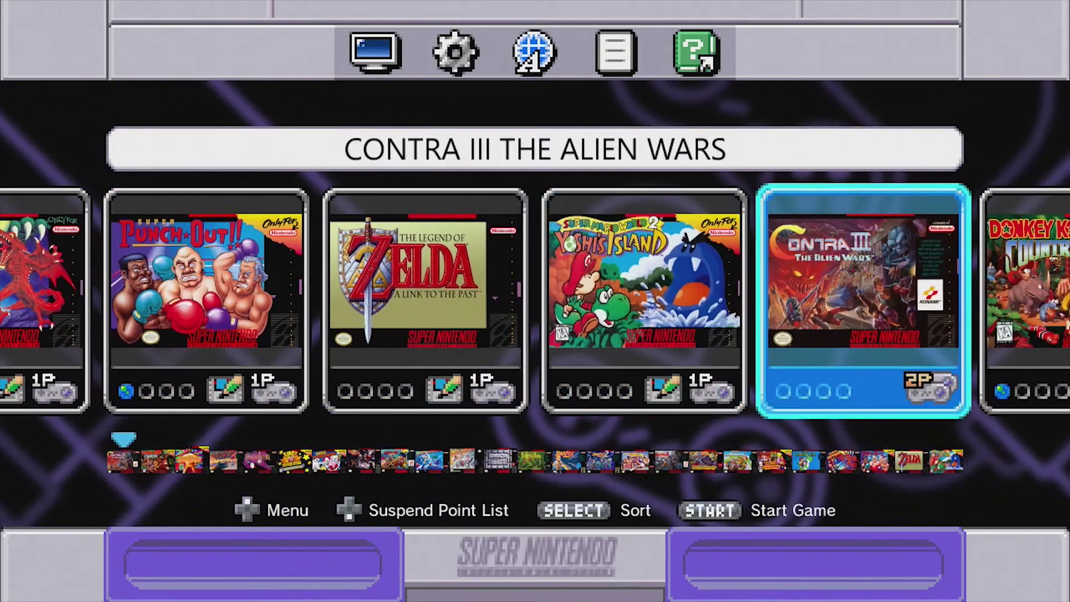
key(Right)
key(Right)
key(Right)
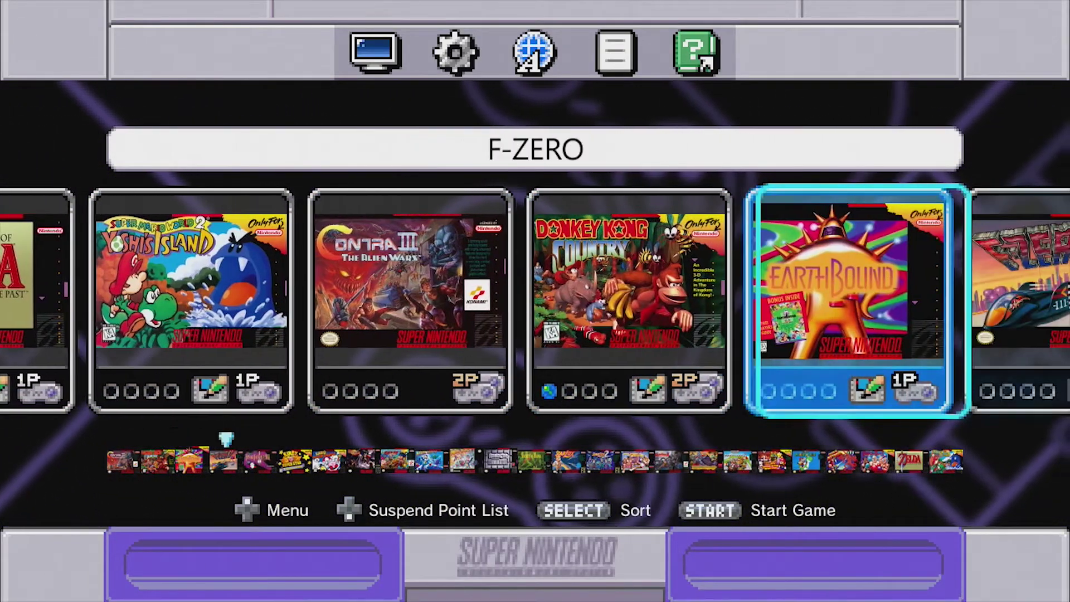
key(Left)
key(Left)
key(Left)
key(Right)
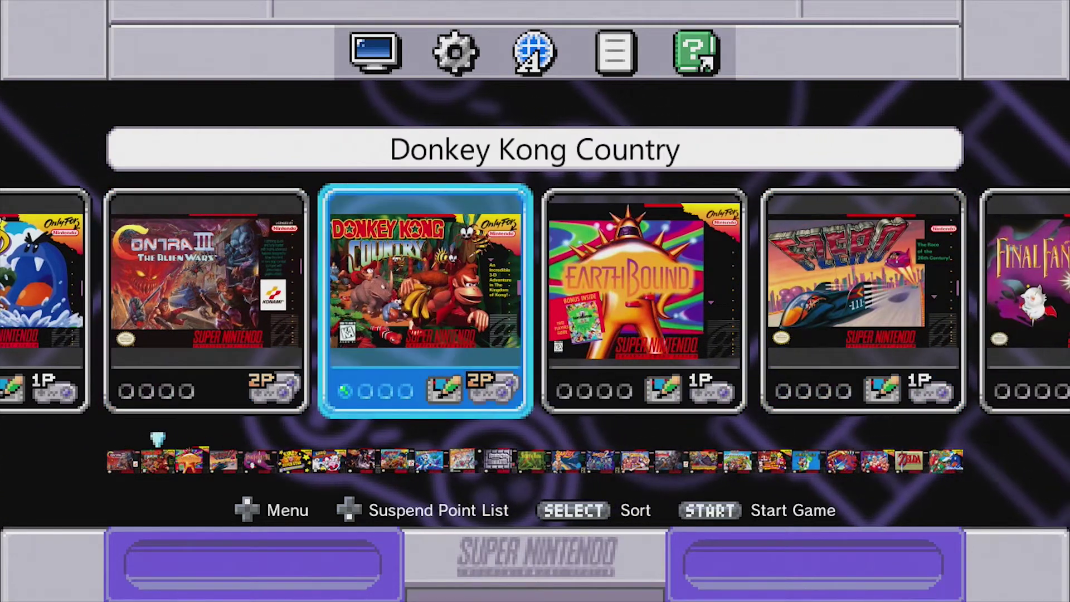
key(Right)
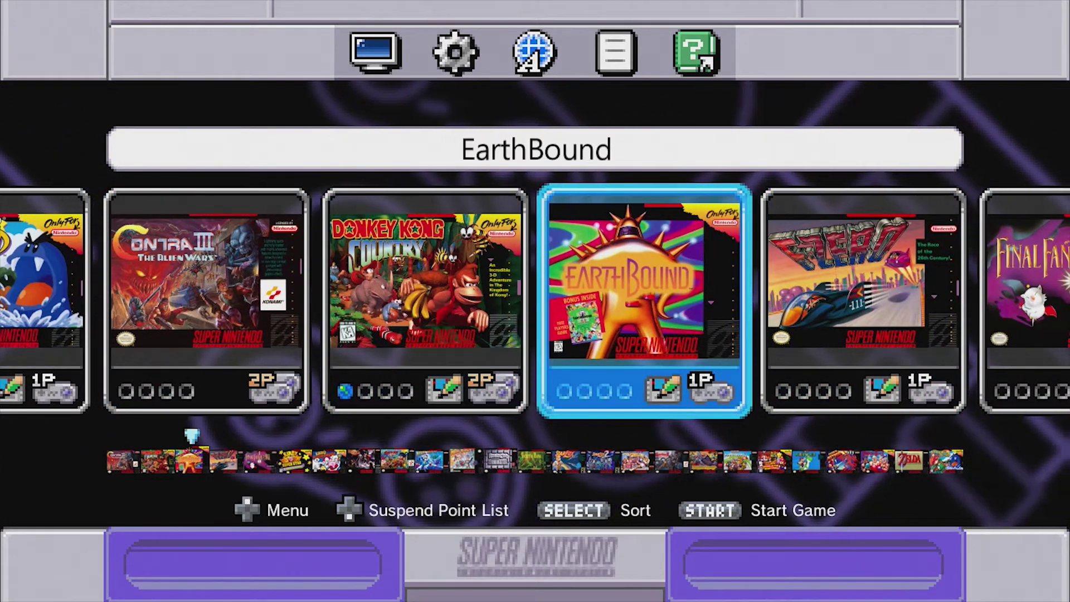
key(Right)
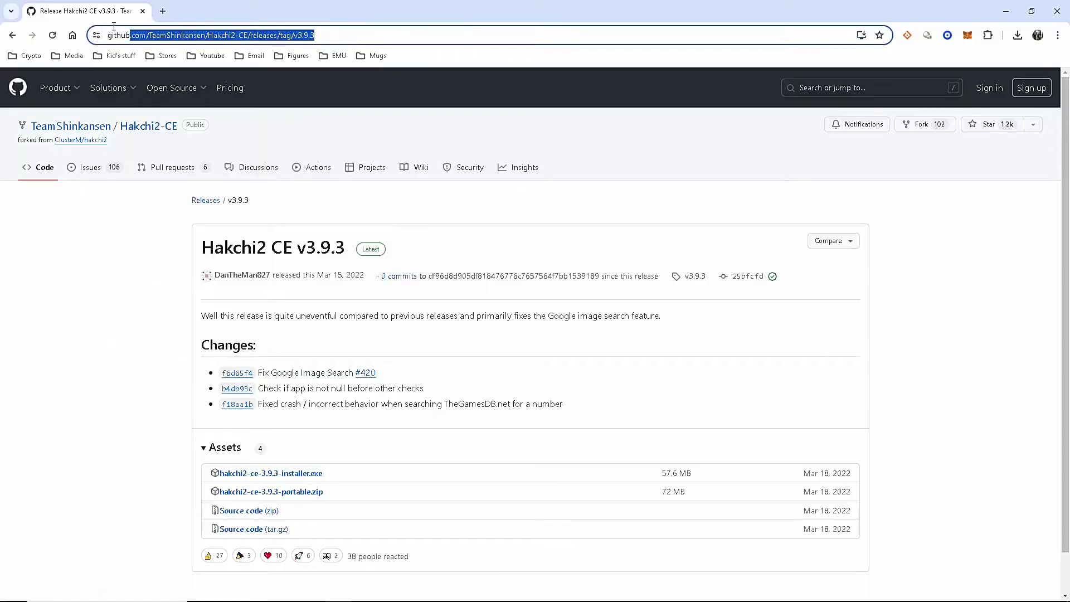
- Download hakchi2-ce-3.9.3-installer.exe from the v3.9.3 release assets and check the downloads list
drag(113, 27, 110, 31)
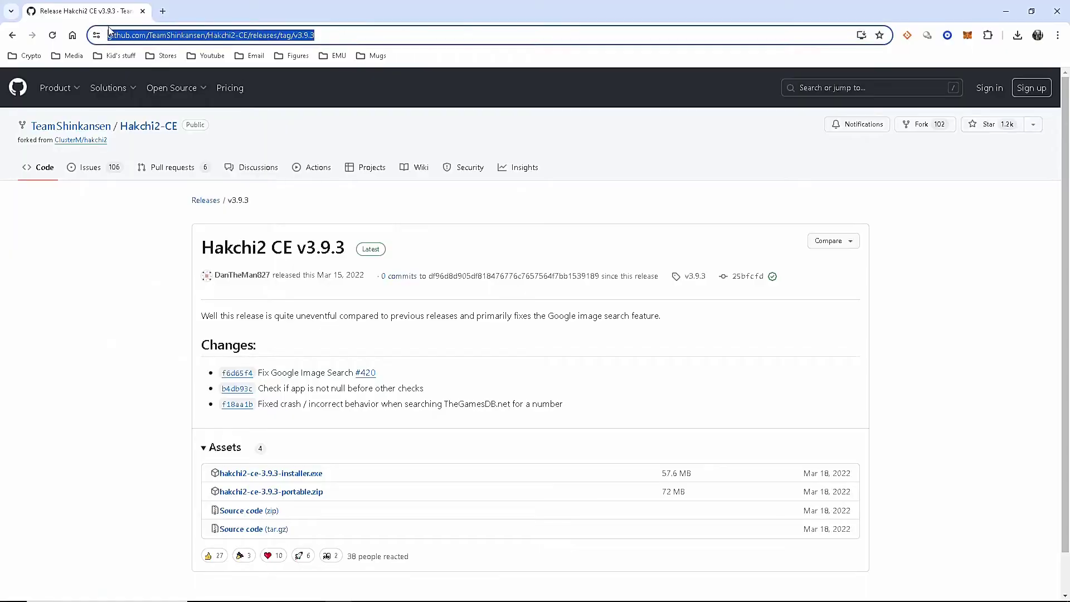
click(387, 38)
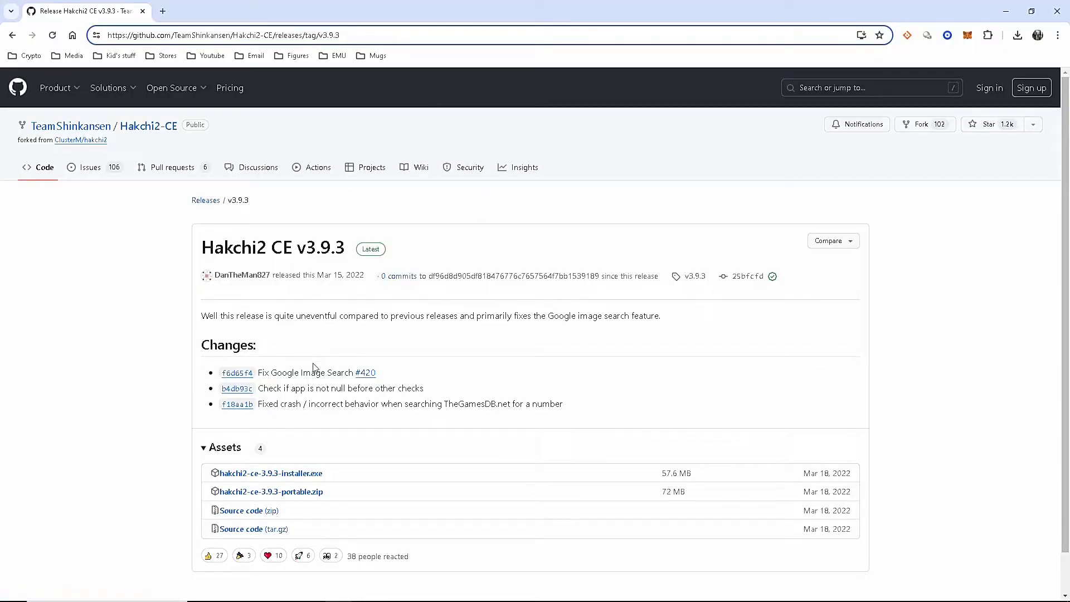
scroll(314, 369, down, 1)
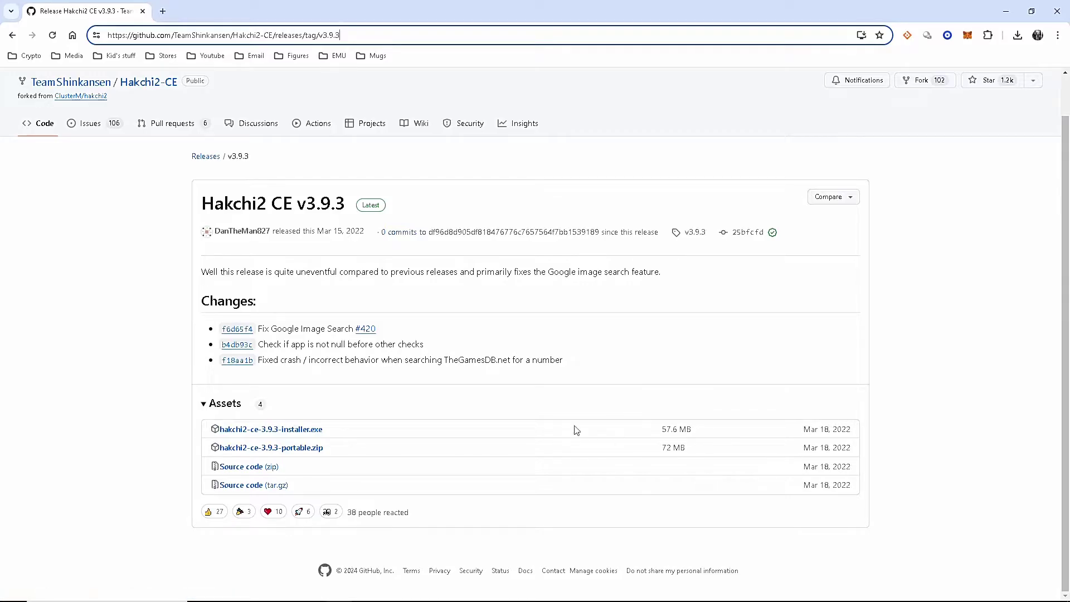
click(304, 429)
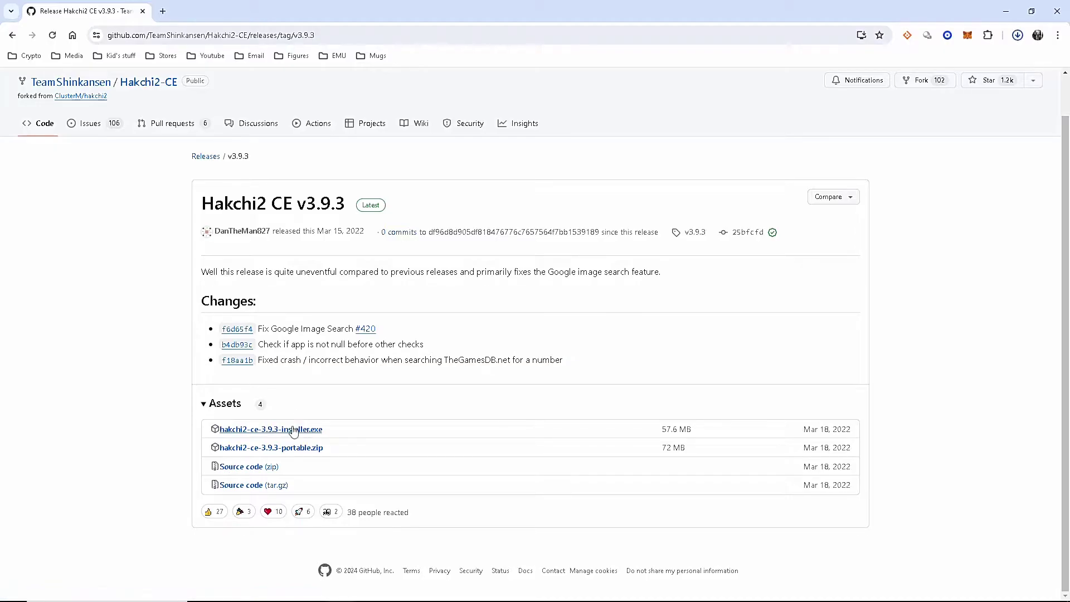
click(1018, 35)
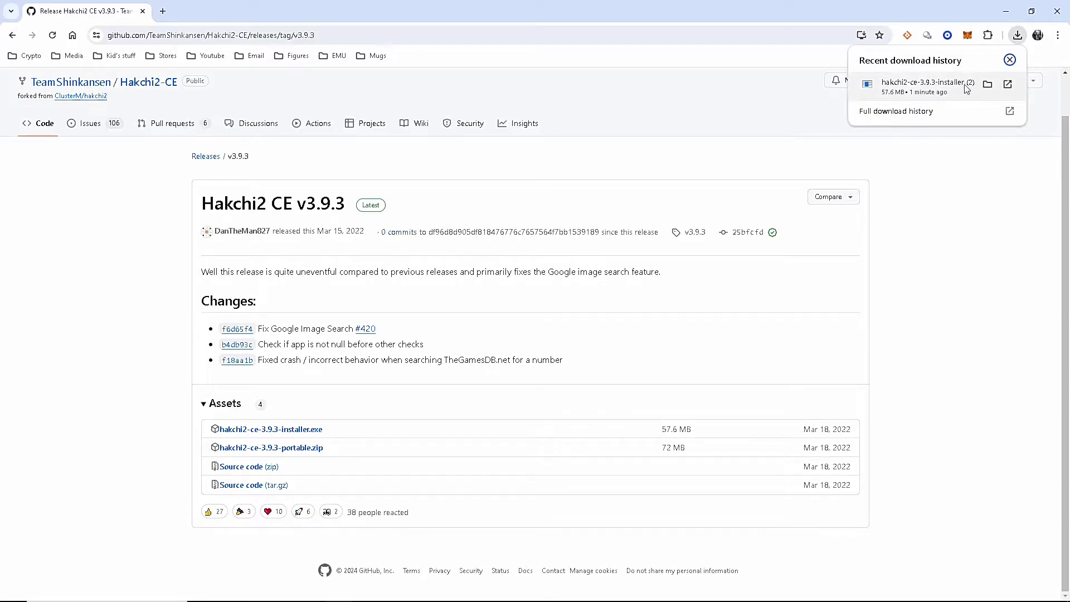
- Install Hakchi2 CE 3.9.3 with default components and folder, then close the windows to show the desktop
click(988, 84)
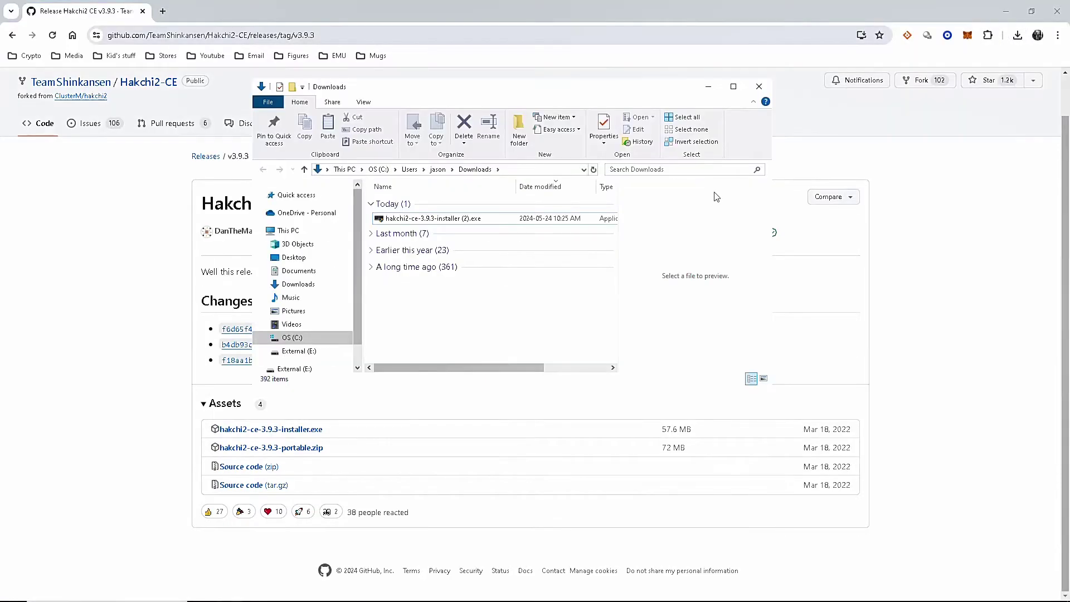
double_click(438, 220)
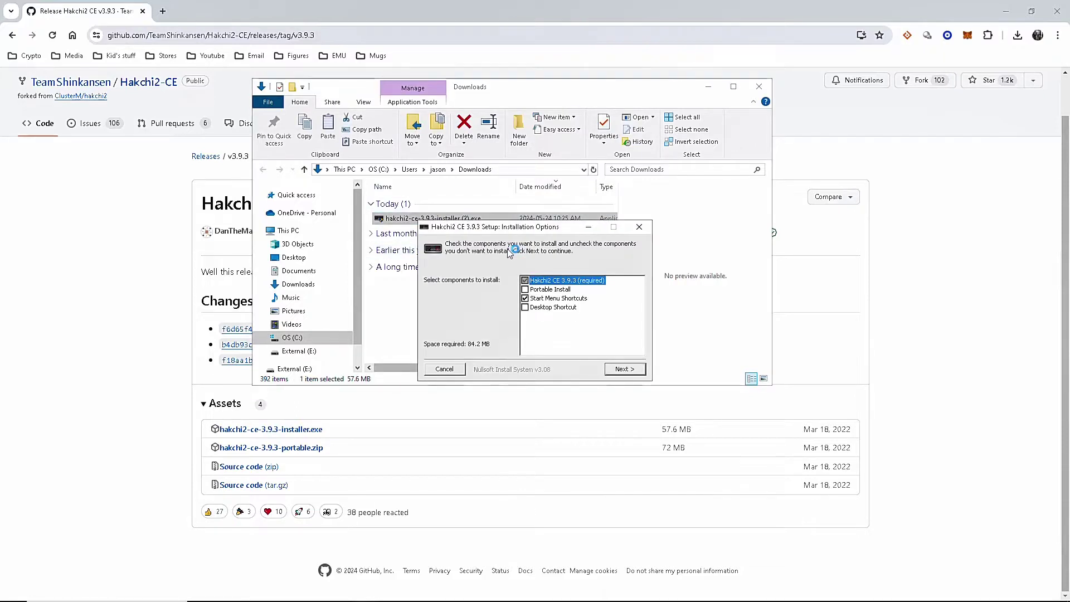
click(633, 370)
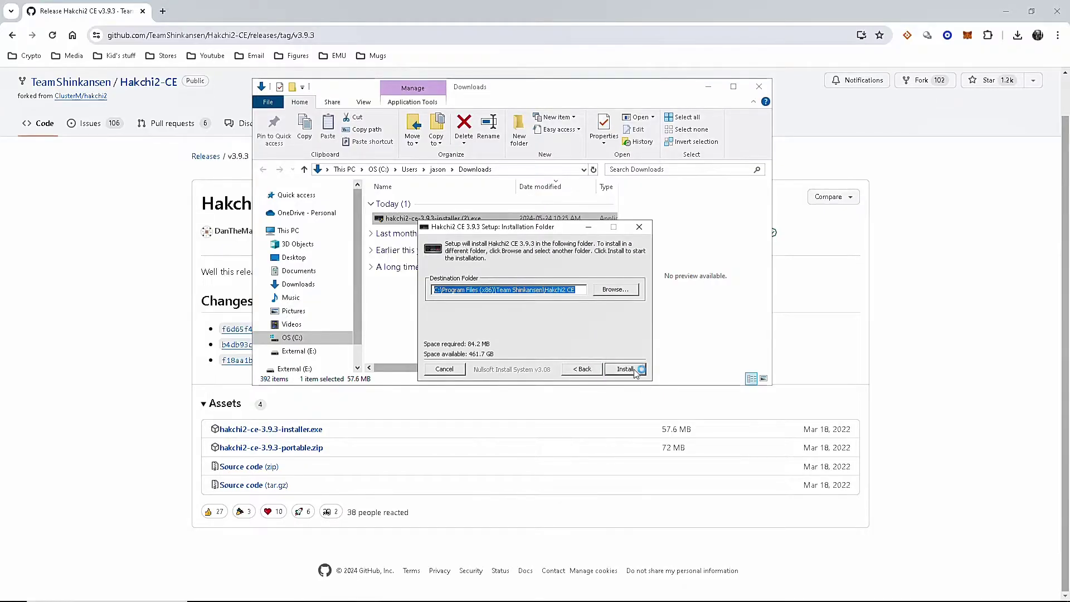
click(633, 370)
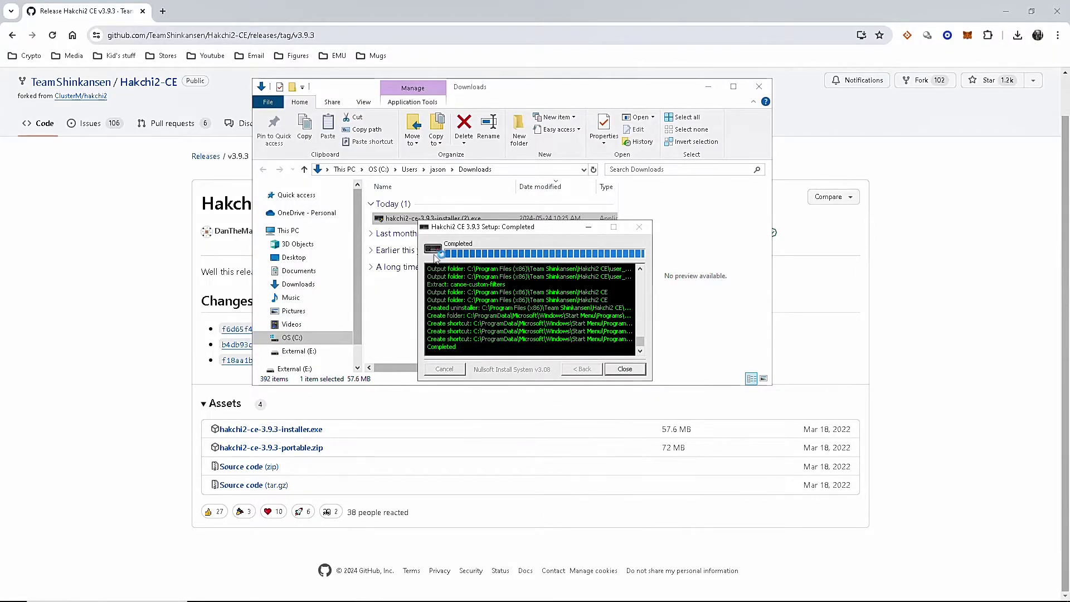
click(634, 370)
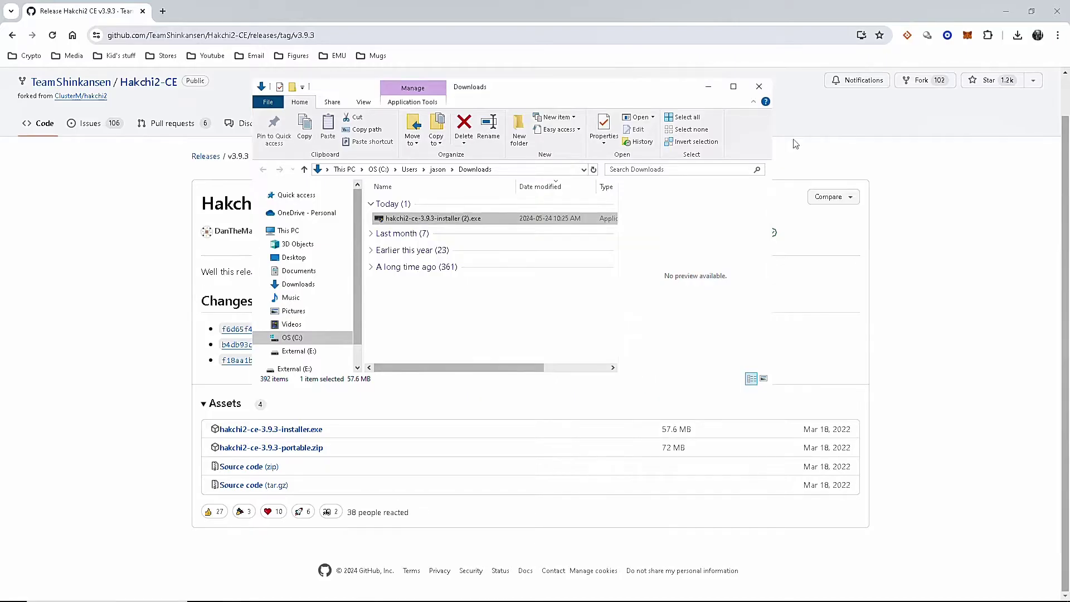
click(757, 89)
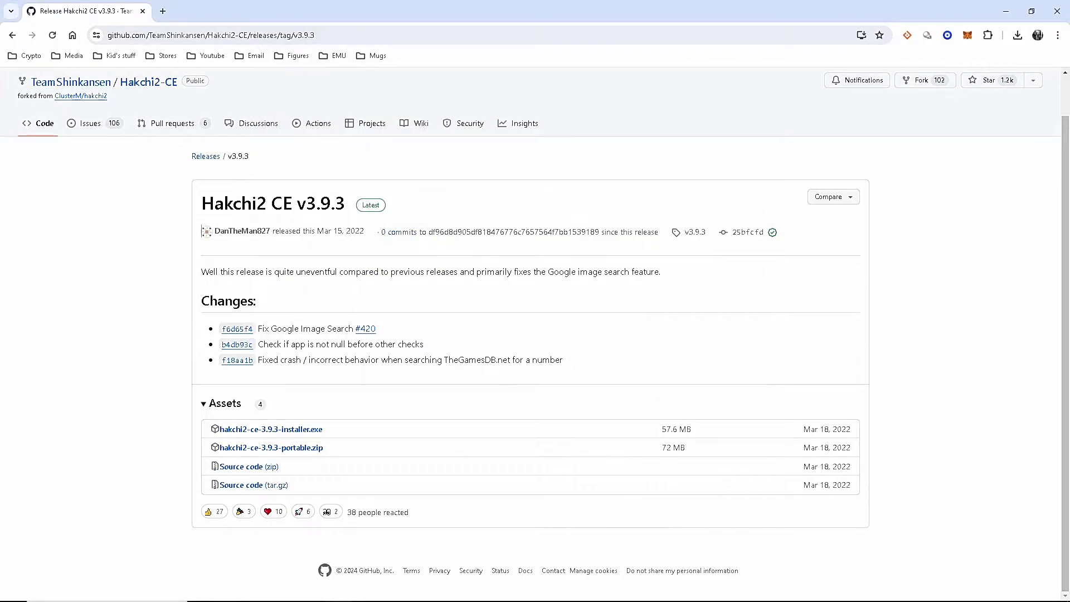
key(super+d)
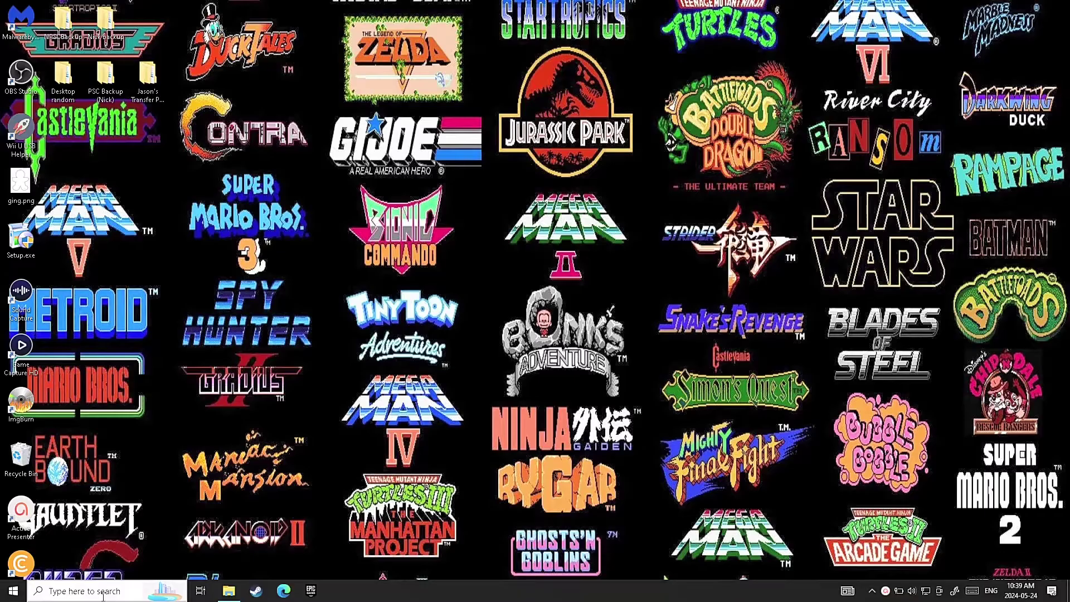
- Launch hakchi2 CE from the recent items in Windows search and maximize its window
click(109, 590)
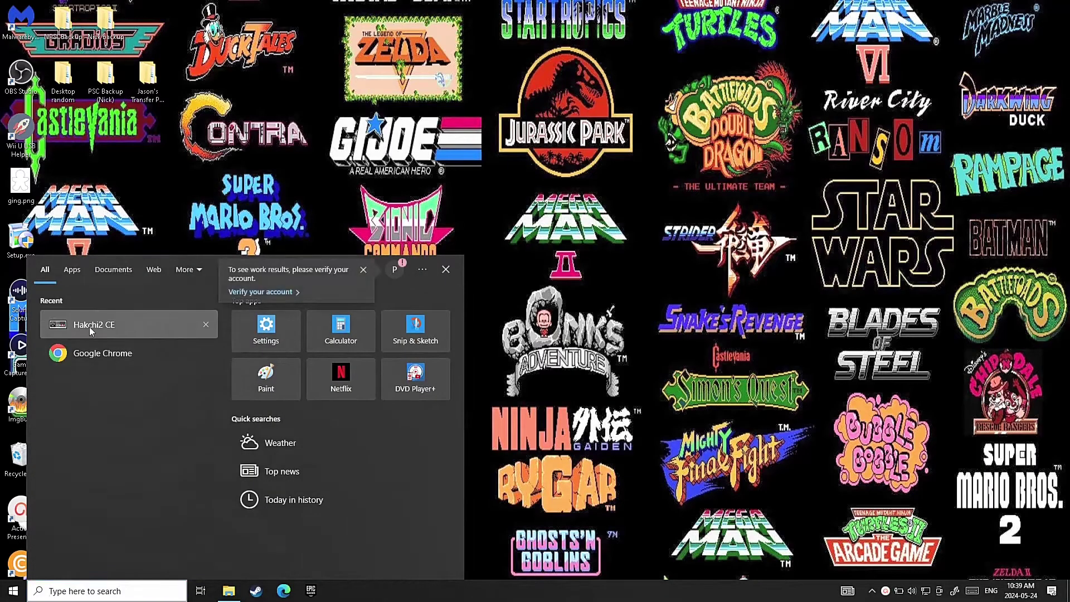
click(89, 326)
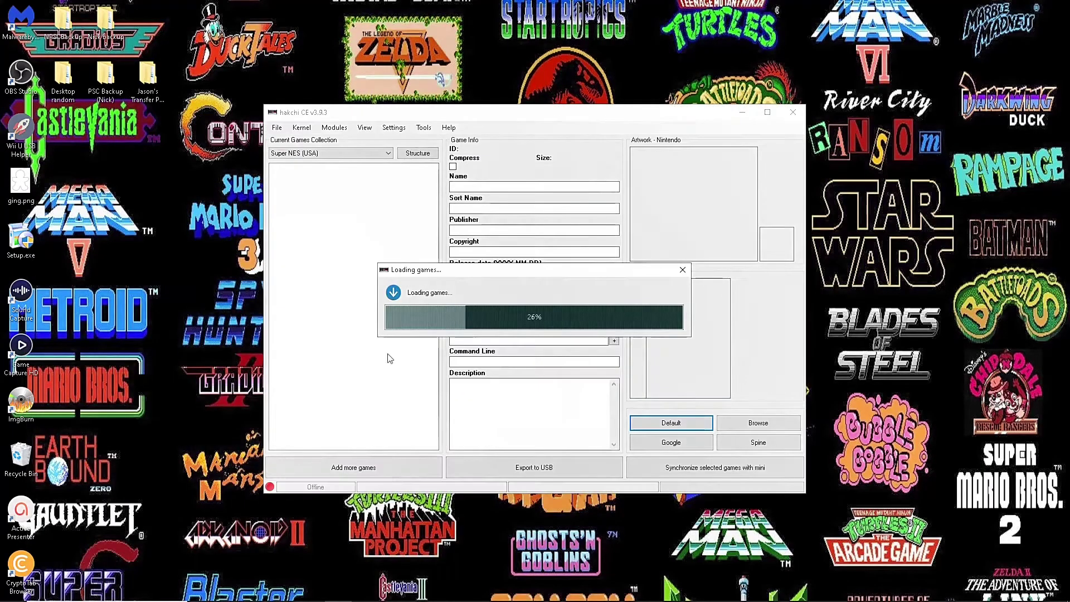
click(768, 115)
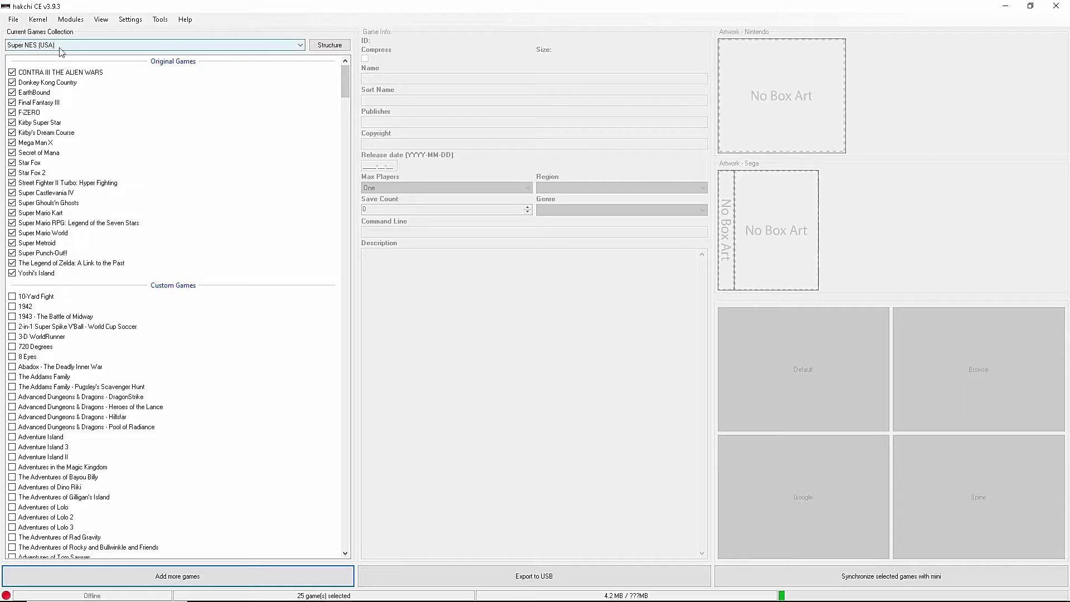
- Re-select Super NES (USA) as the collection so every game is unchecked, 0 selected
click(250, 49)
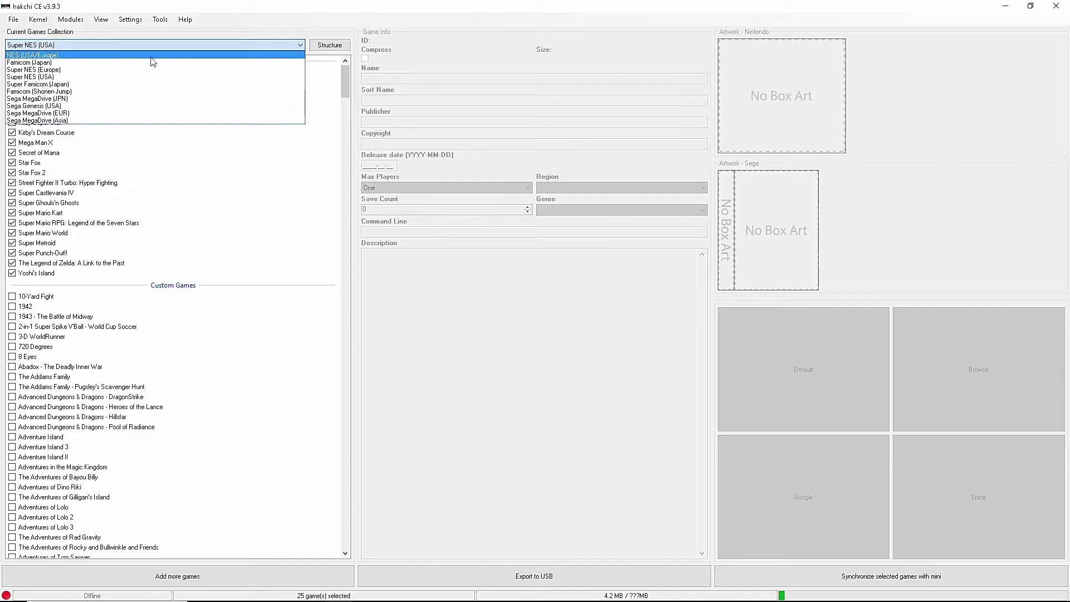
click(34, 77)
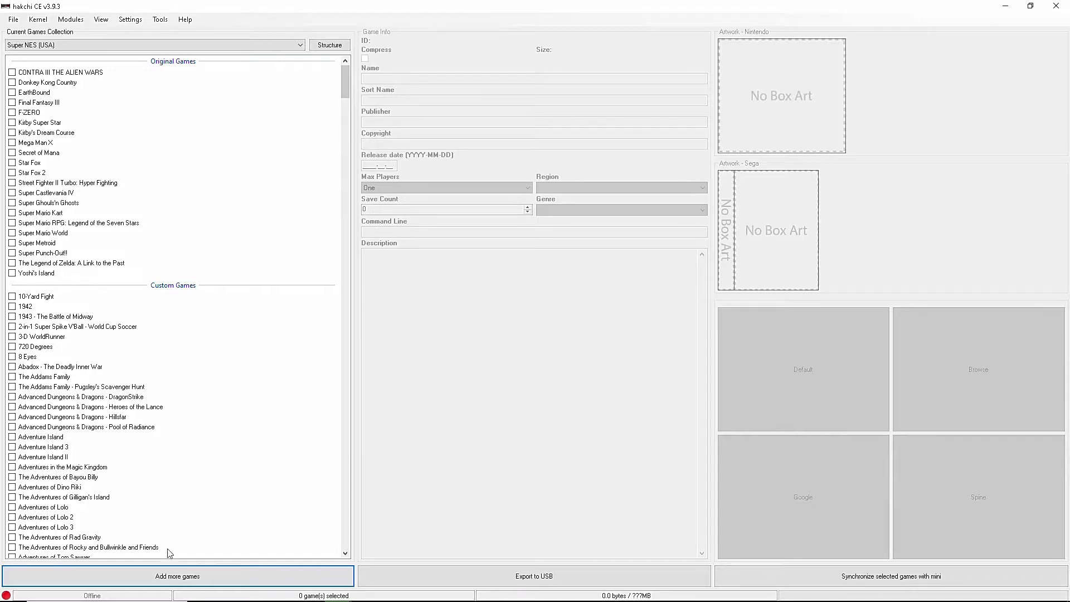
click(170, 575)
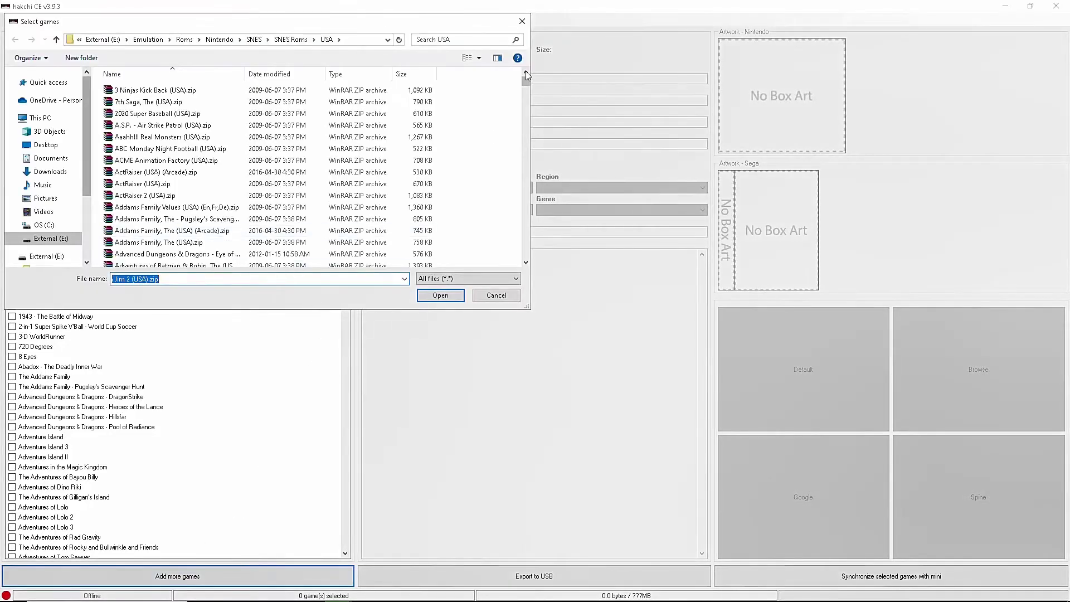
- Add The Legend of the Mystical Ninja and Knights of the Round ROMs to the games list
drag(524, 82, 542, 150)
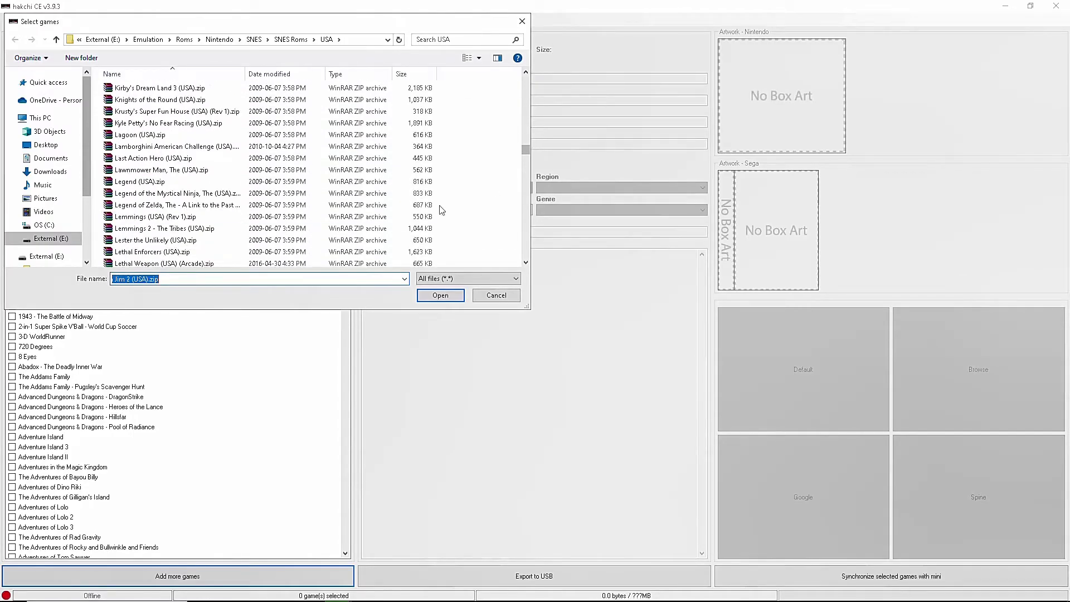
double_click(172, 198)
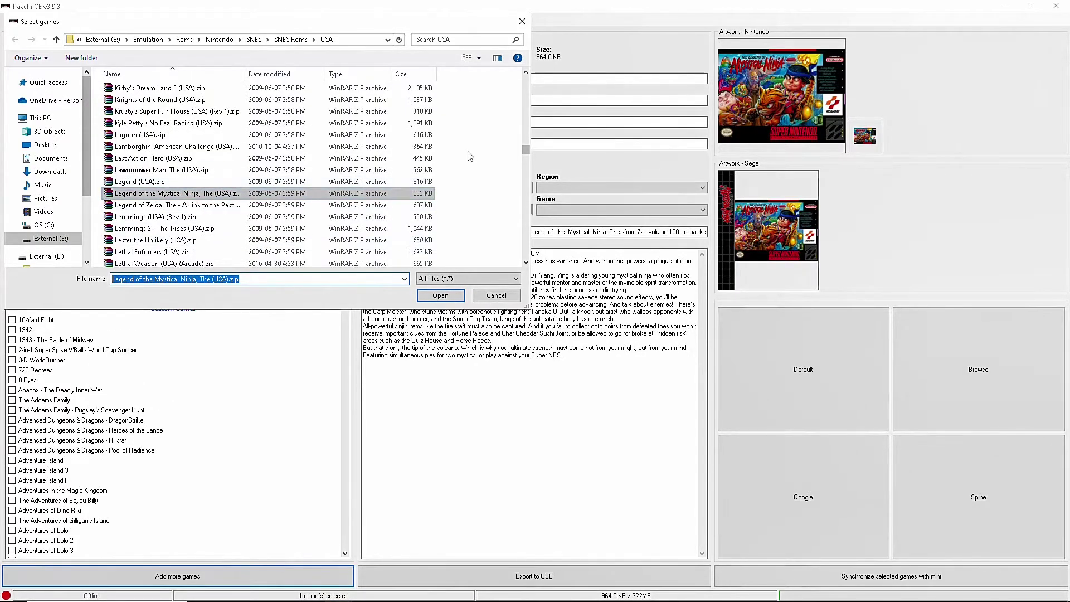
drag(526, 149, 530, 155)
scroll(529, 155, down, 3)
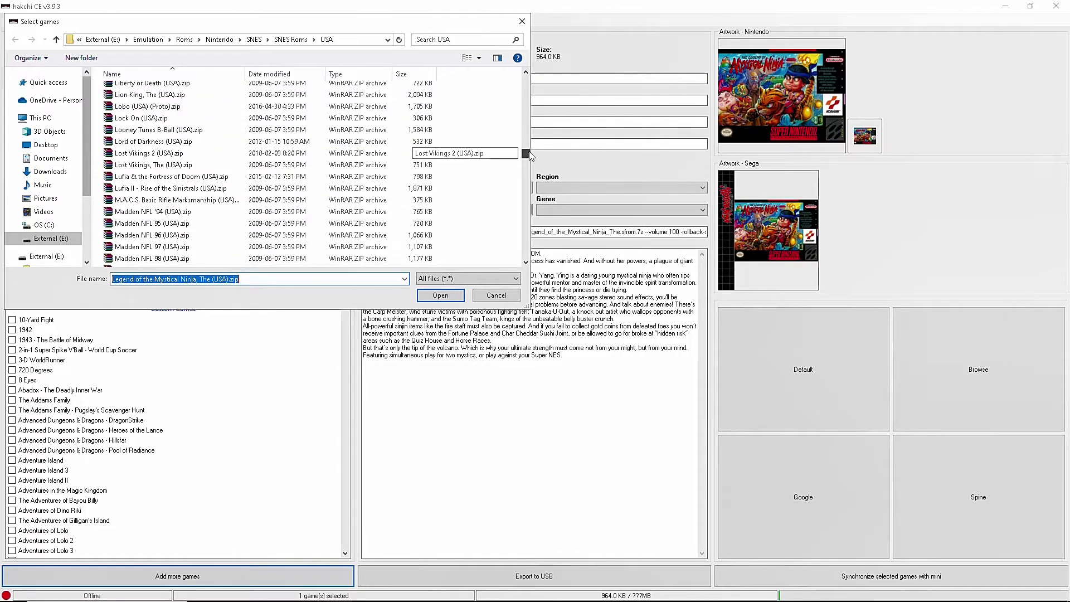
scroll(529, 155, up, 7)
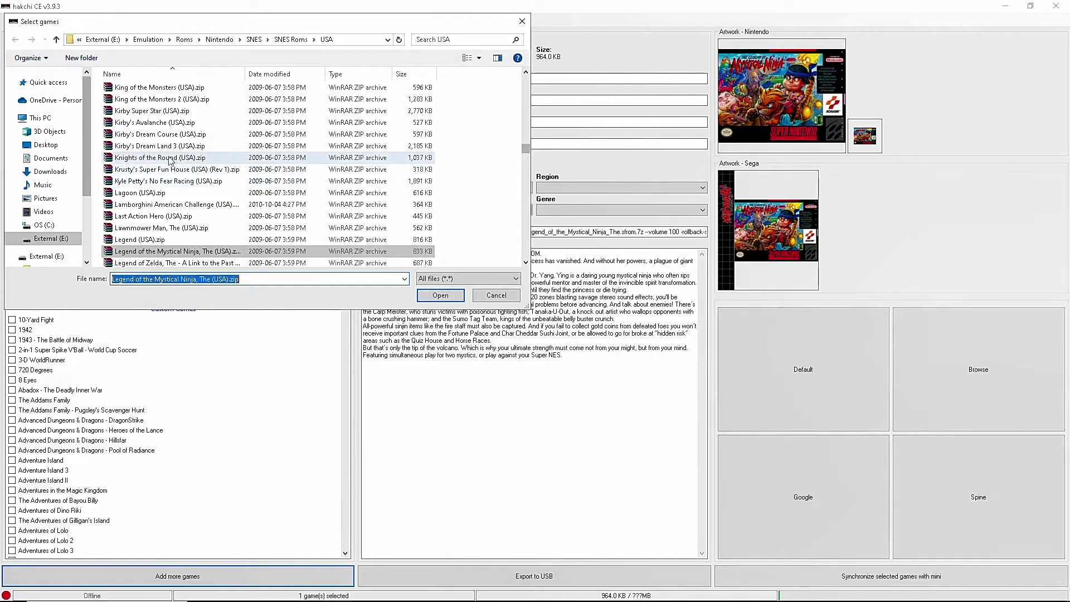
drag(170, 161, 209, 355)
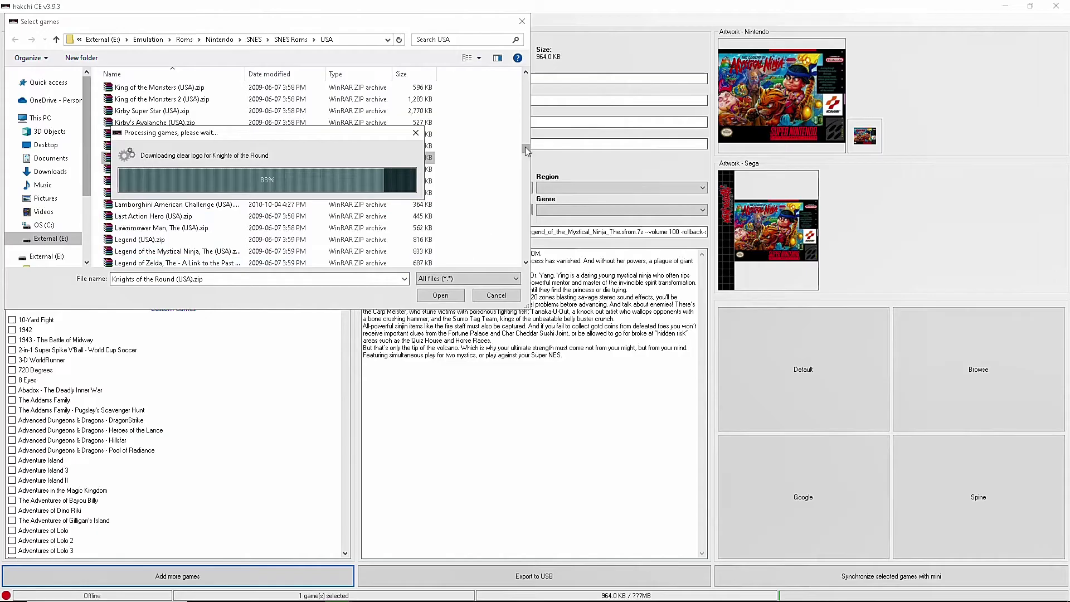
- Add the Mega Man X3 and RoboCop versus The Terminator ROMs, then close the file picker
drag(530, 148, 537, 163)
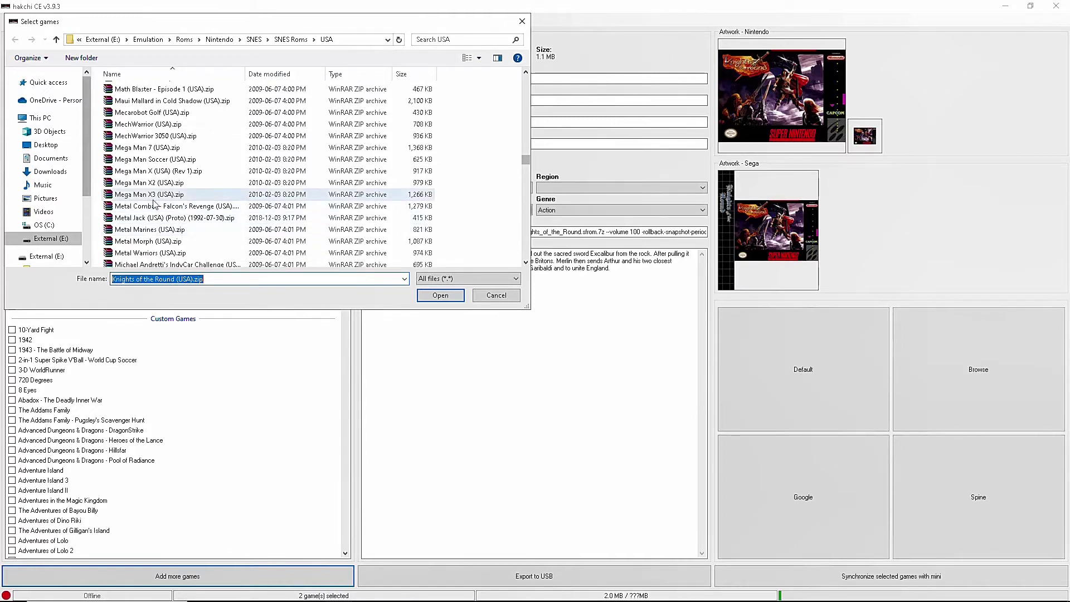
drag(146, 199, 209, 358)
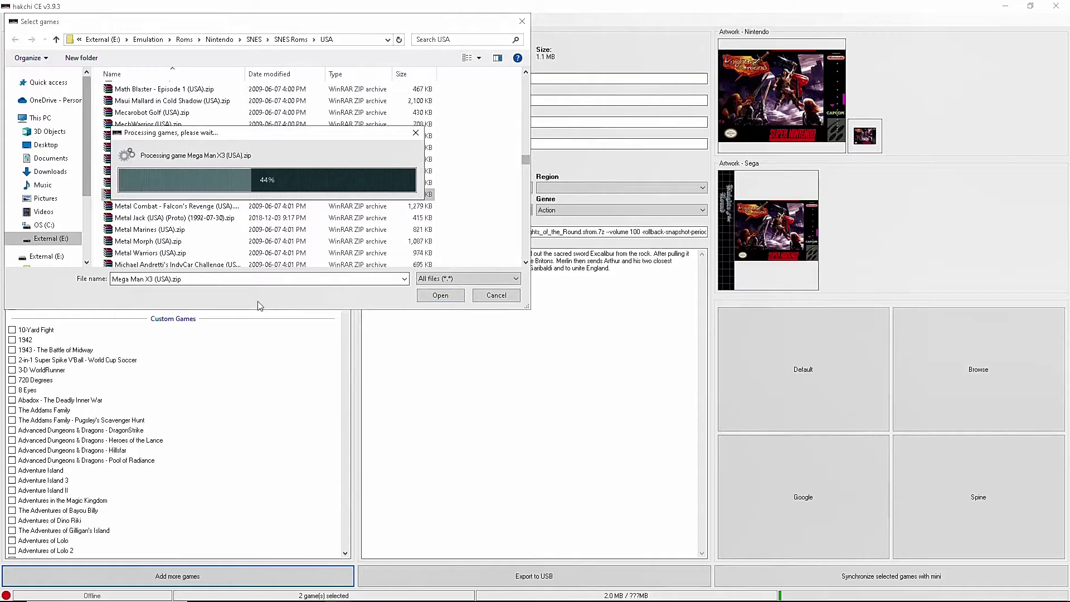
drag(526, 161, 540, 180)
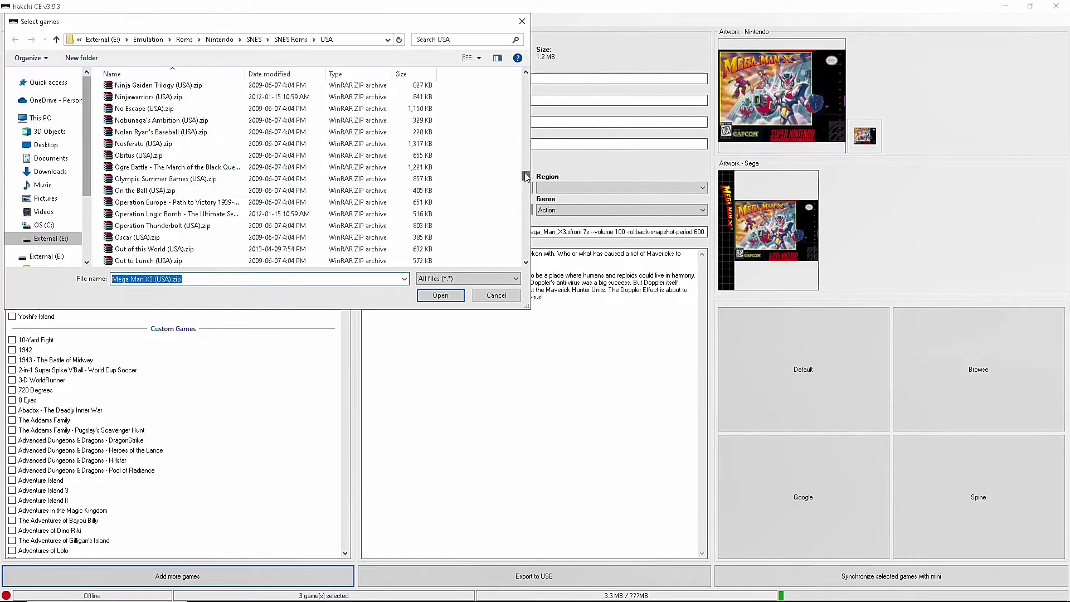
drag(526, 176, 533, 195)
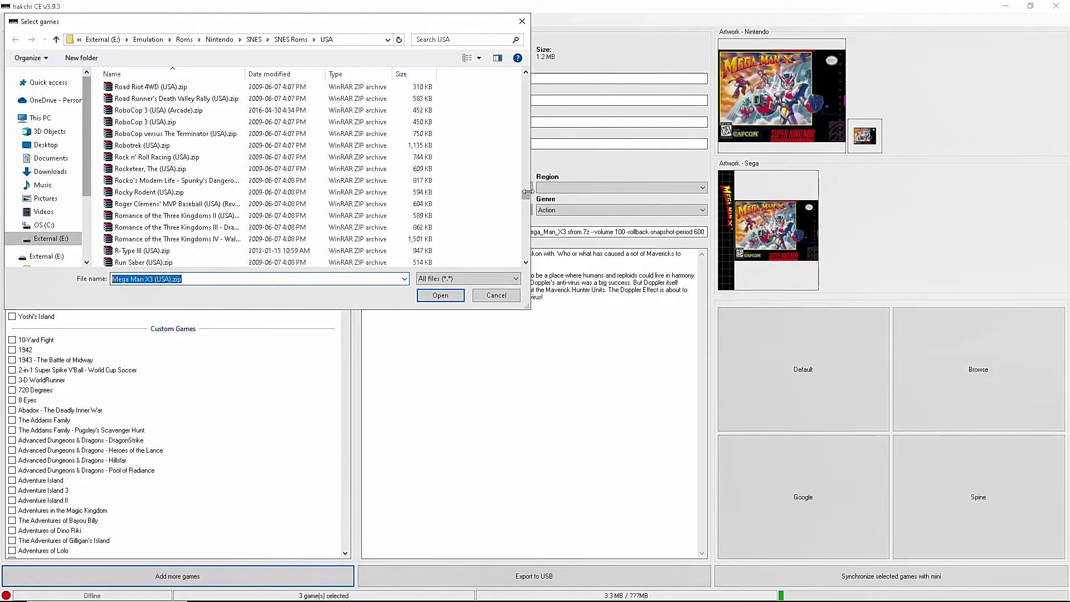
click(177, 137)
drag(178, 140, 177, 399)
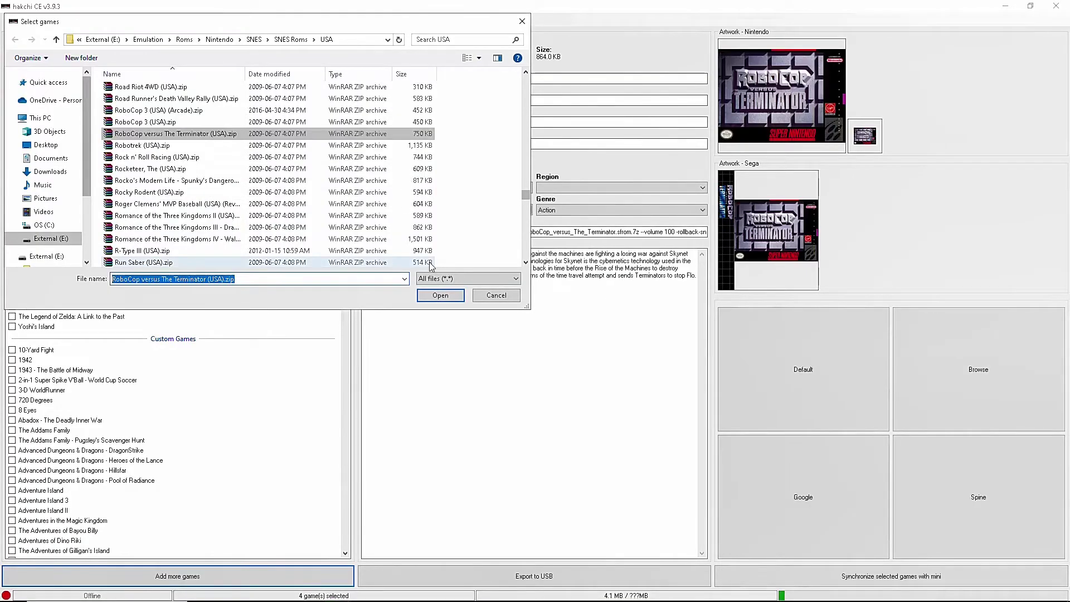
click(522, 21)
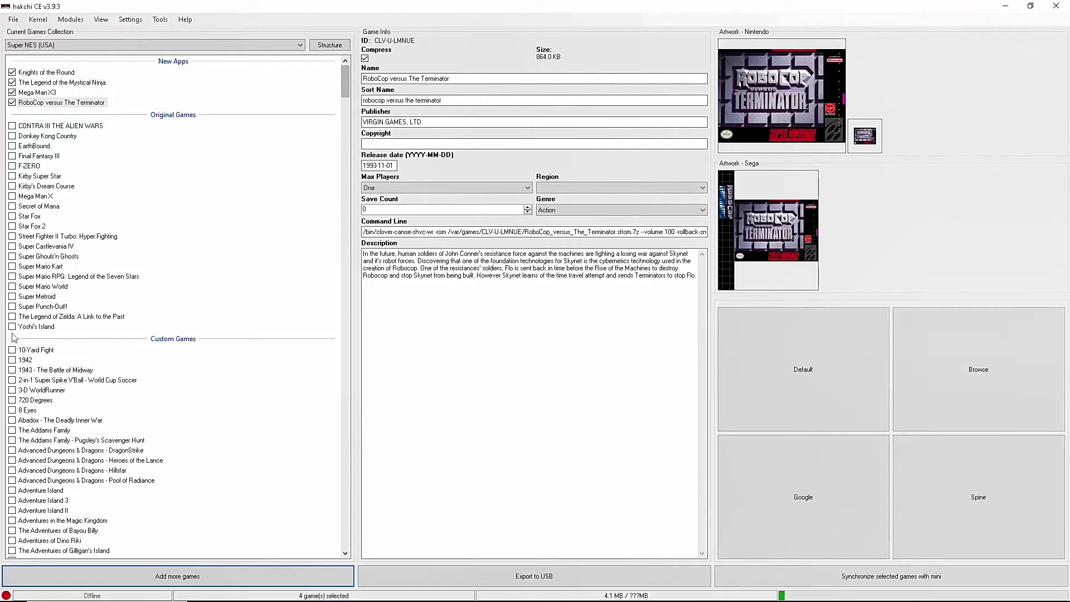
- Check all Original Games again and review the Game Info of each of the four new apps
click(165, 116)
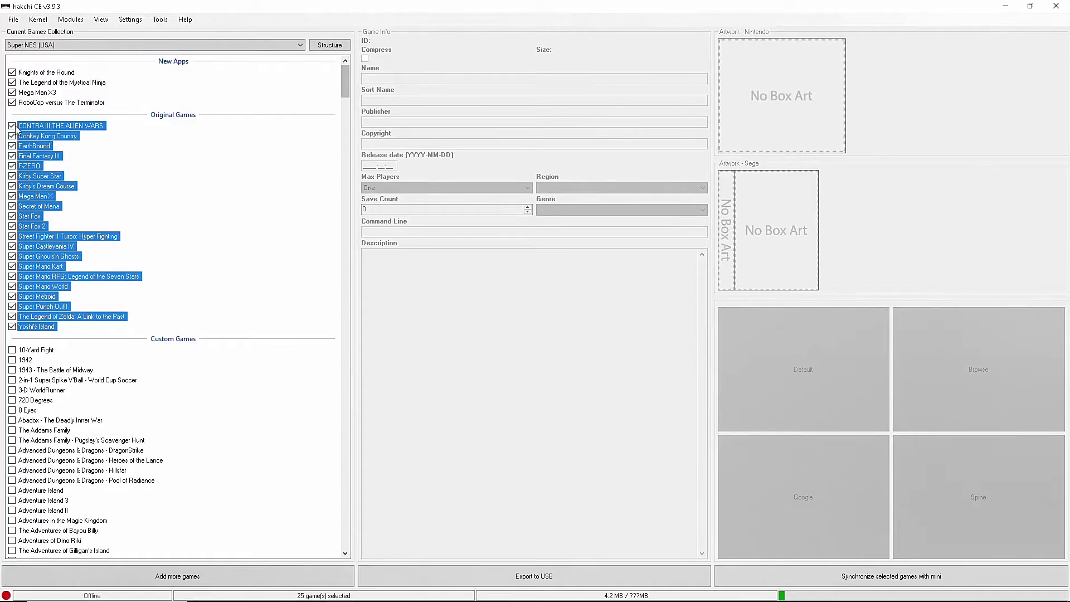
click(182, 102)
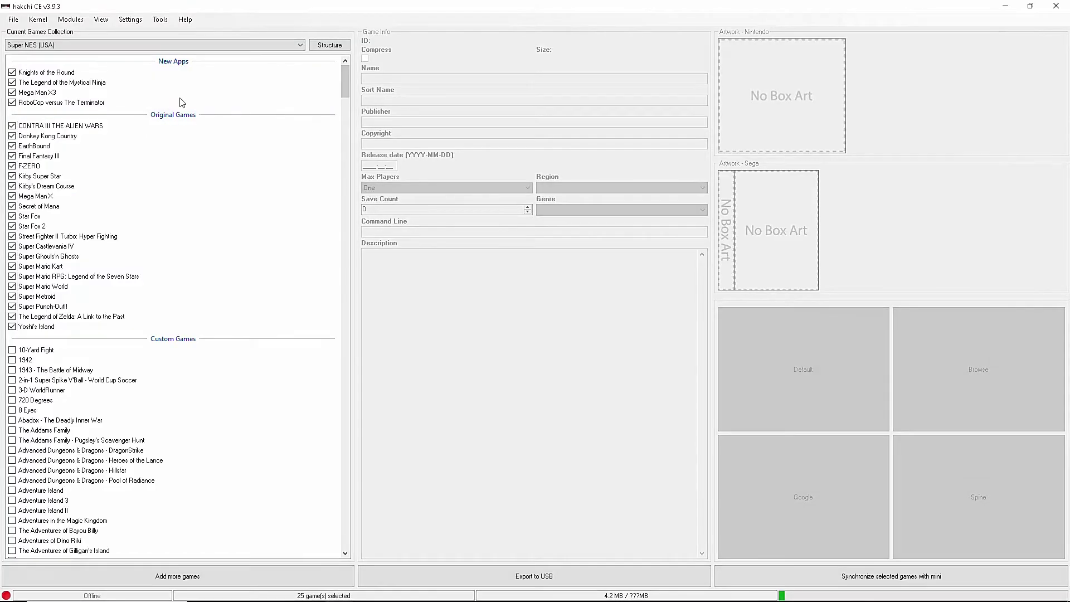
click(34, 73)
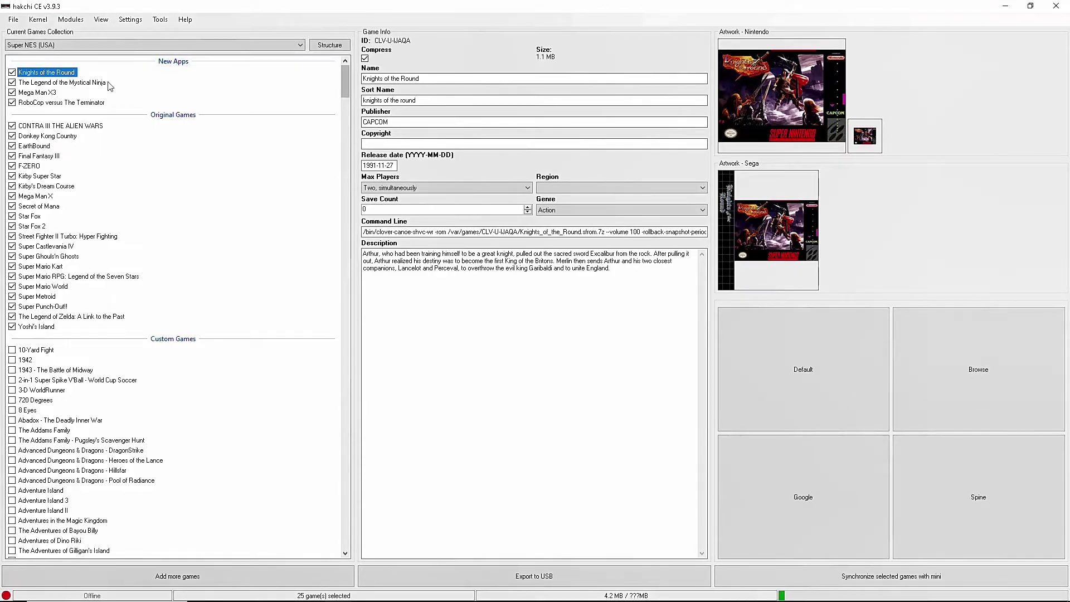
click(88, 84)
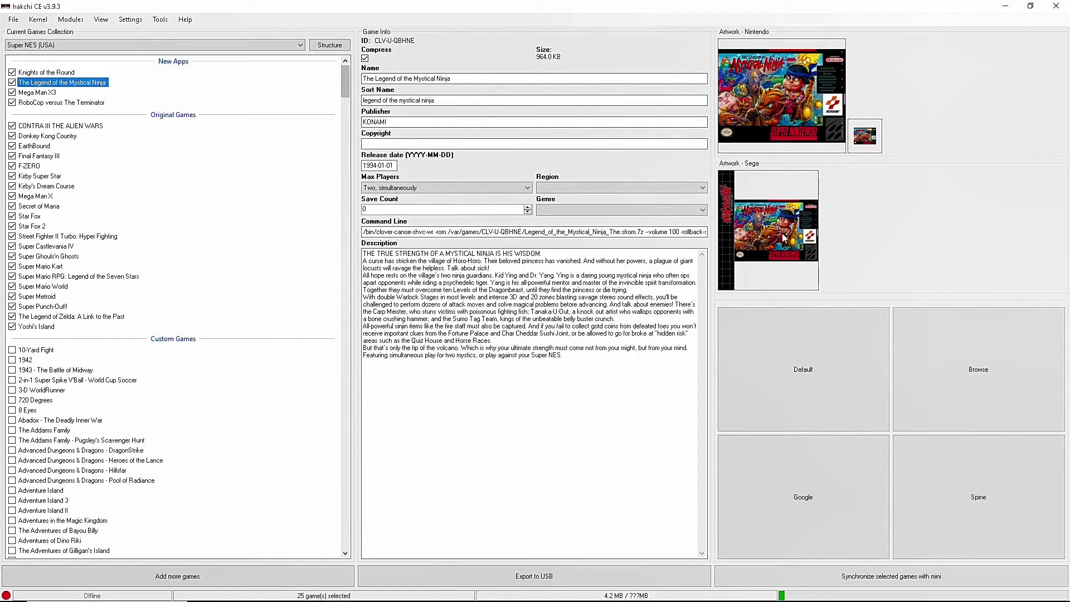
click(49, 93)
click(47, 104)
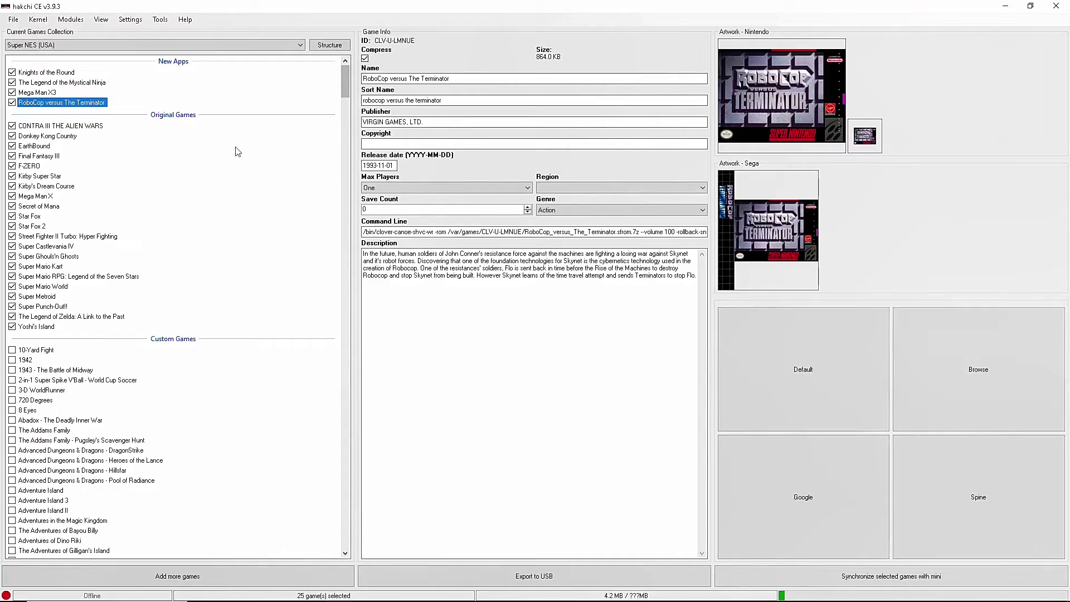
- Flash the custom kernel with Kernel > Install/Repair and dismiss the Done confirmation
click(38, 19)
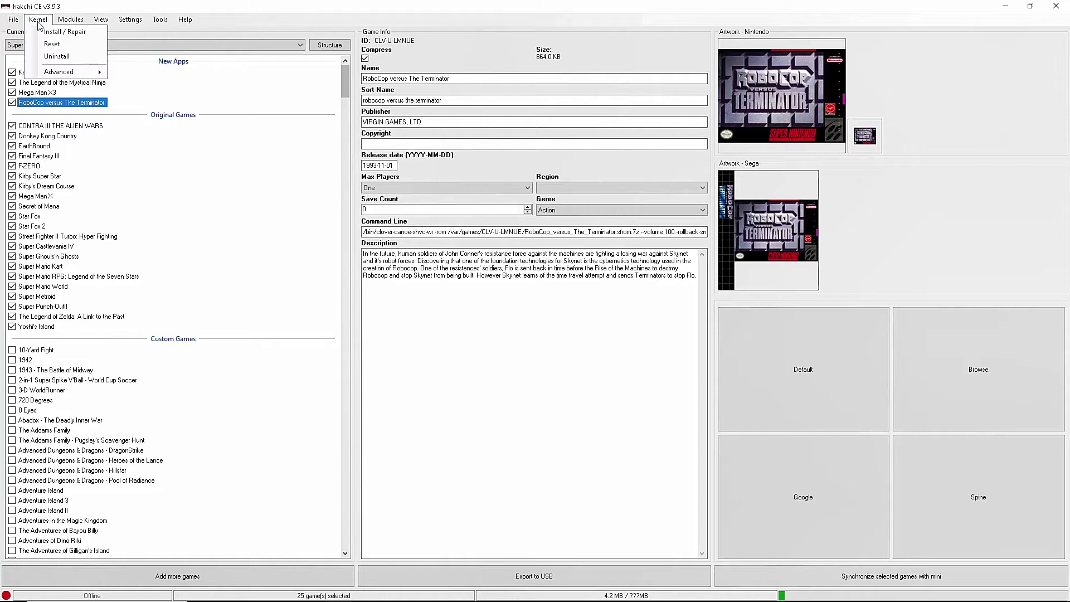
click(76, 32)
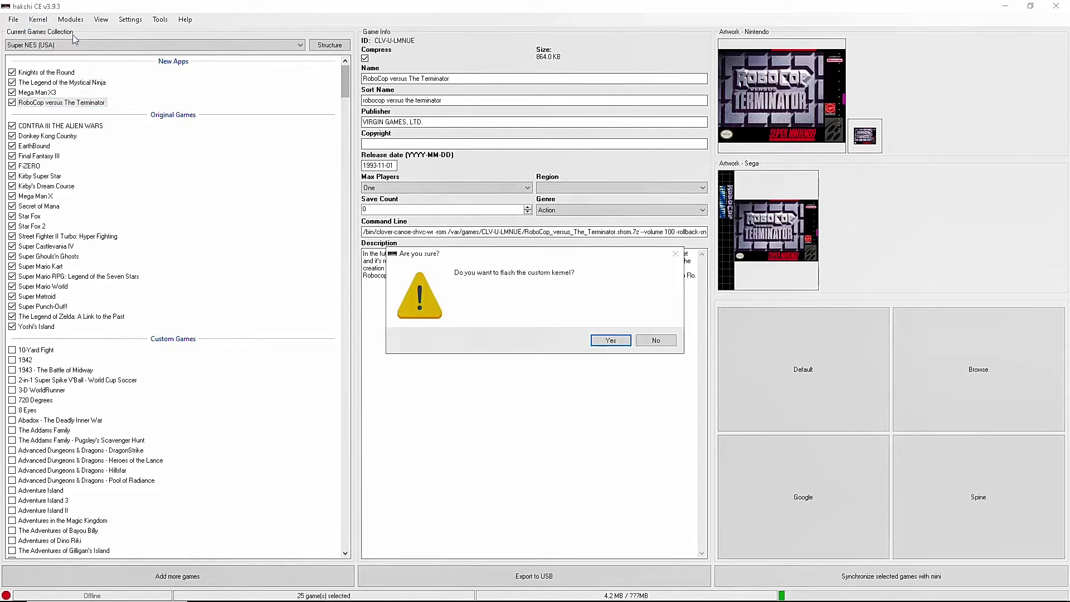
click(611, 340)
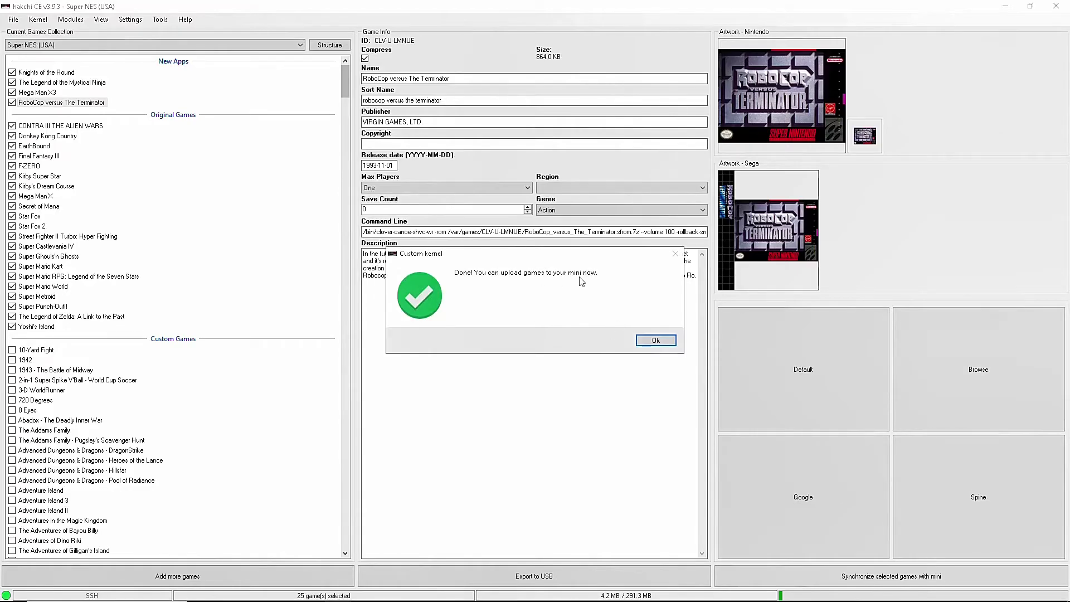
click(659, 340)
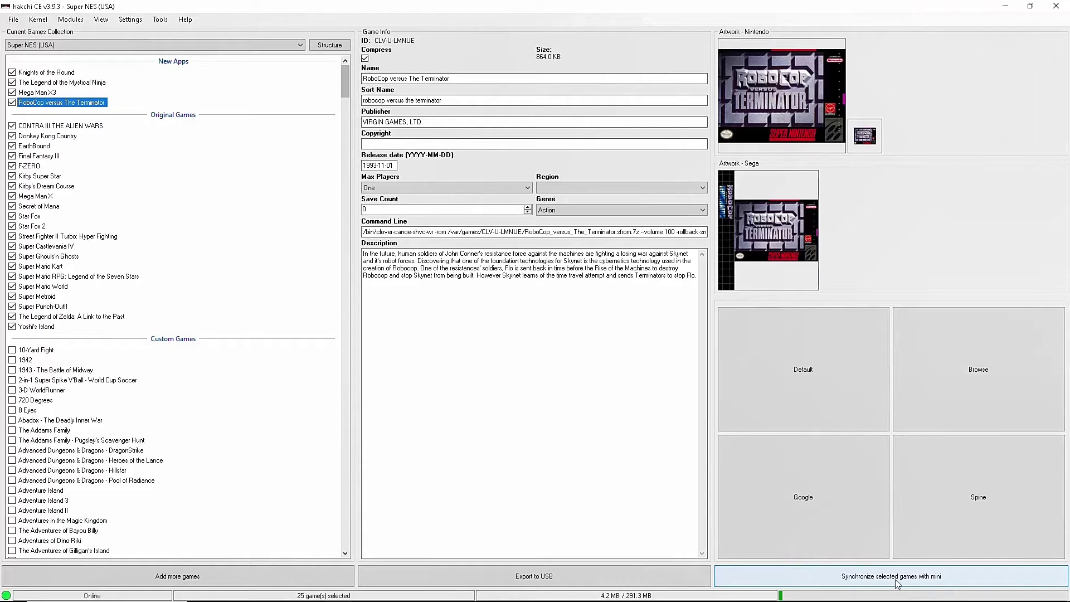
- Sync the 25 selected games to the mini in one flat HOME Menu and dismiss the Done message
click(832, 575)
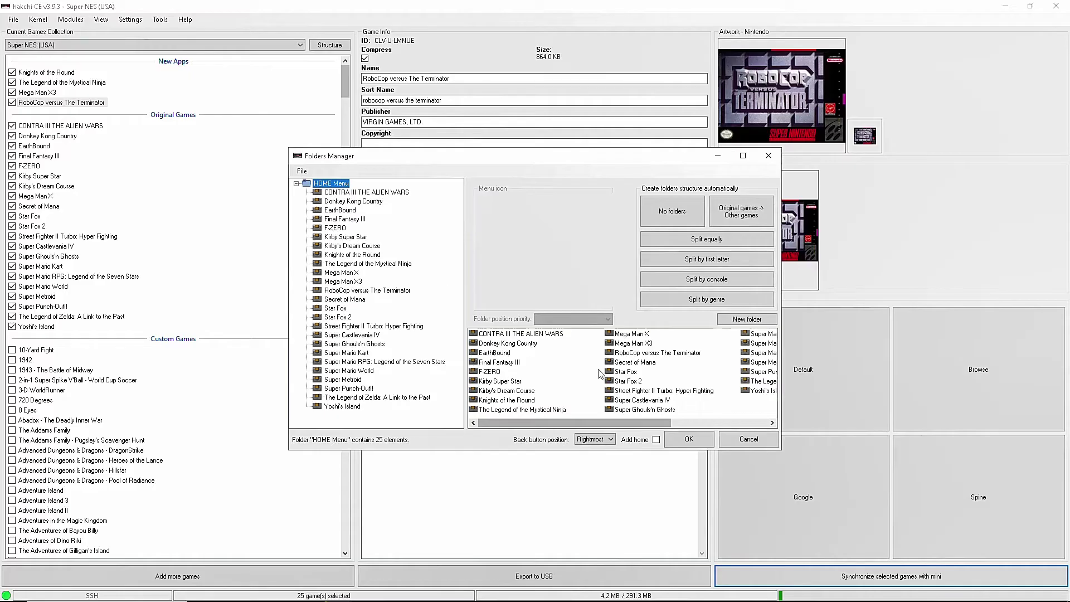
click(671, 261)
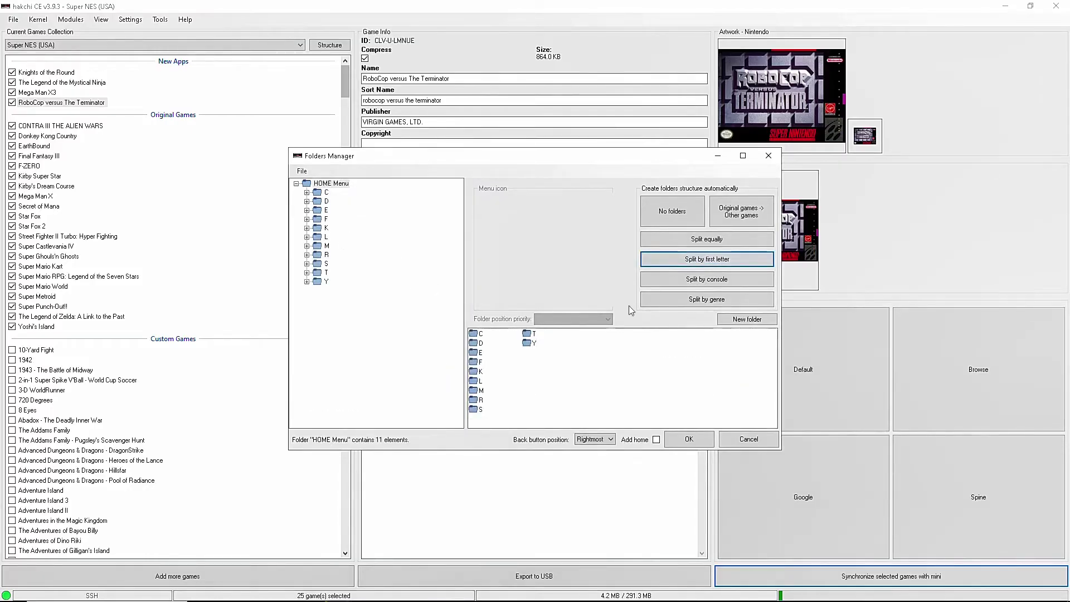
click(706, 240)
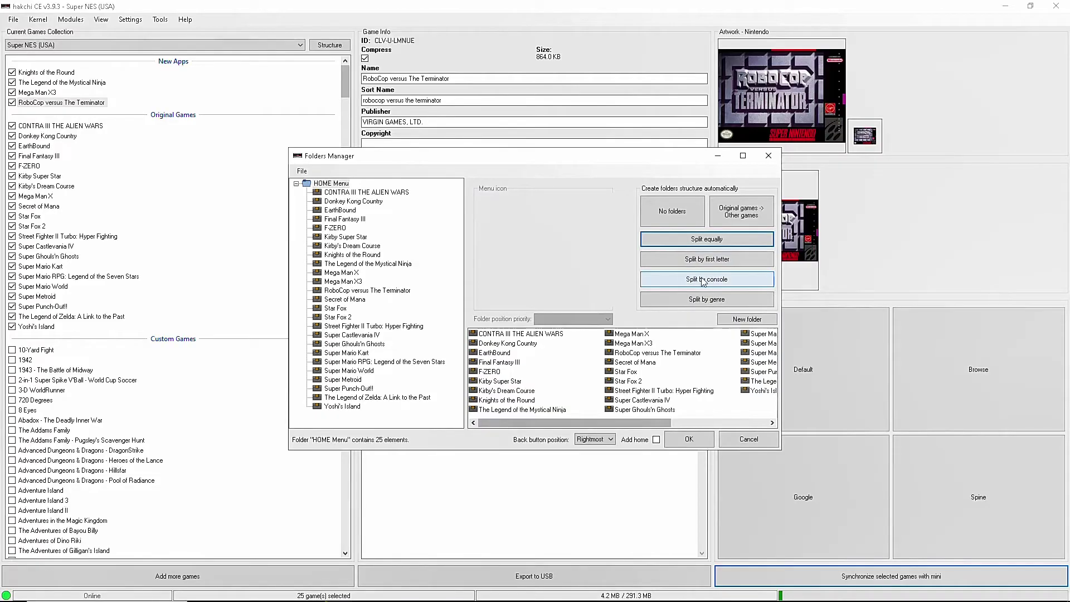
click(689, 439)
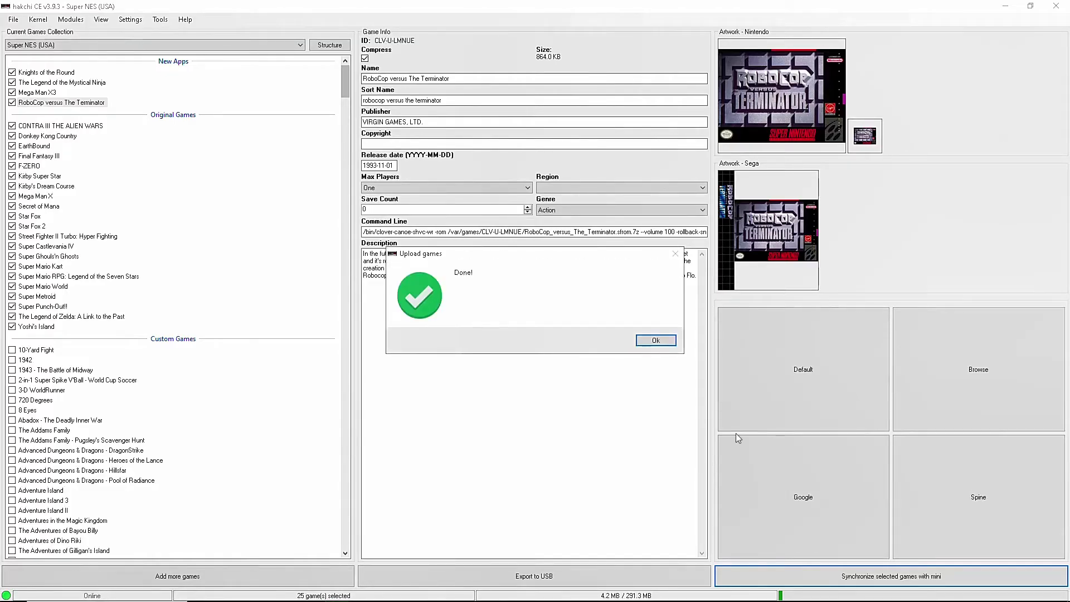
click(654, 340)
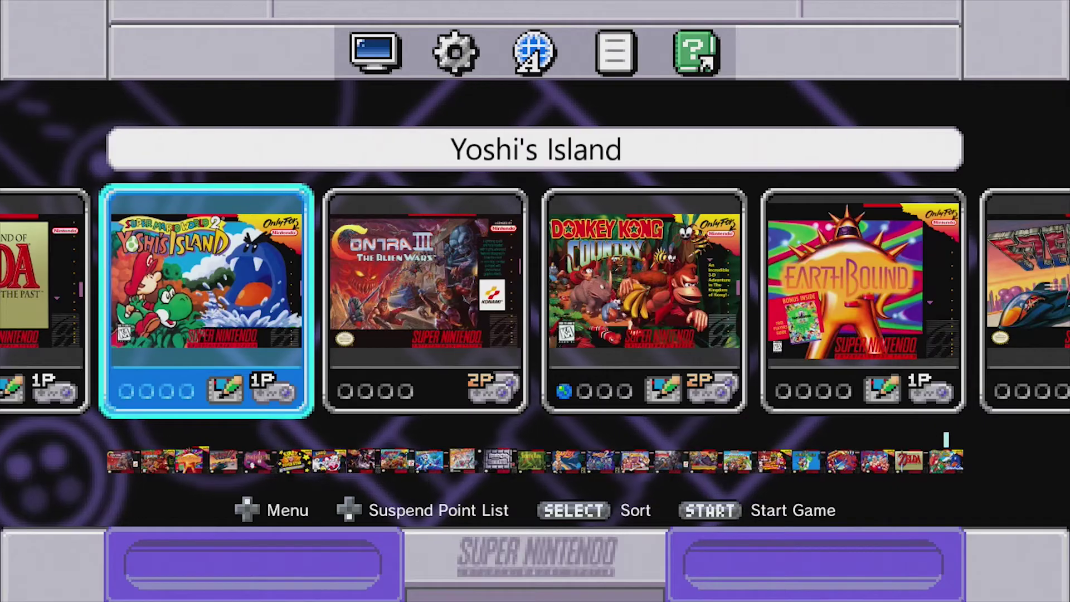
- Move through the console carousel past Mega Man X3 and RoboCop, returning to Knights of the Round
key(Right)
key(Right)
key(Right)
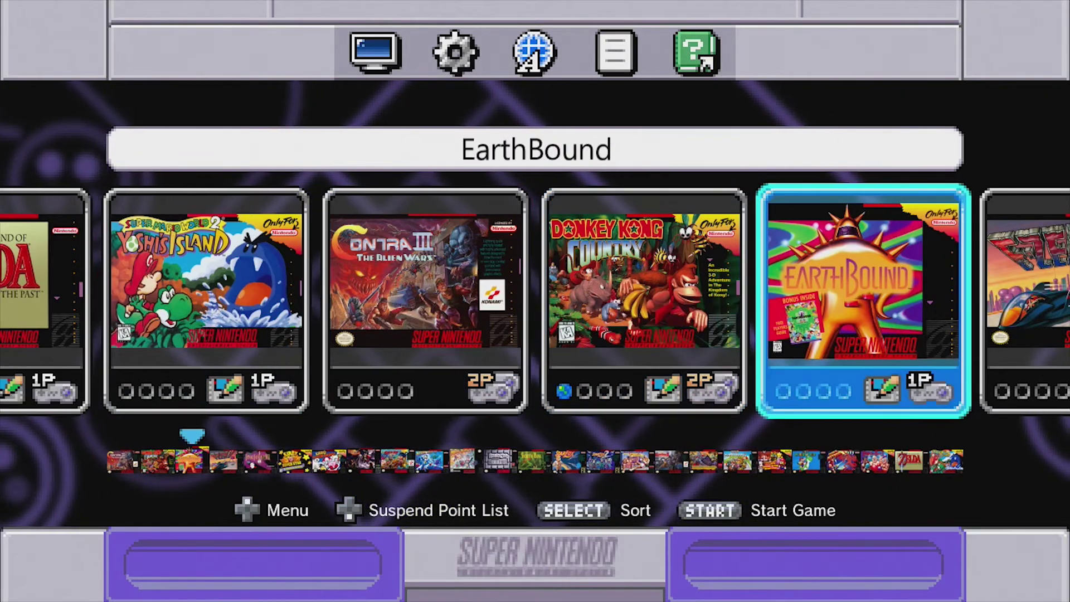
key(Right)
key(Right)
key(Right)
key(Right)
key(Right)
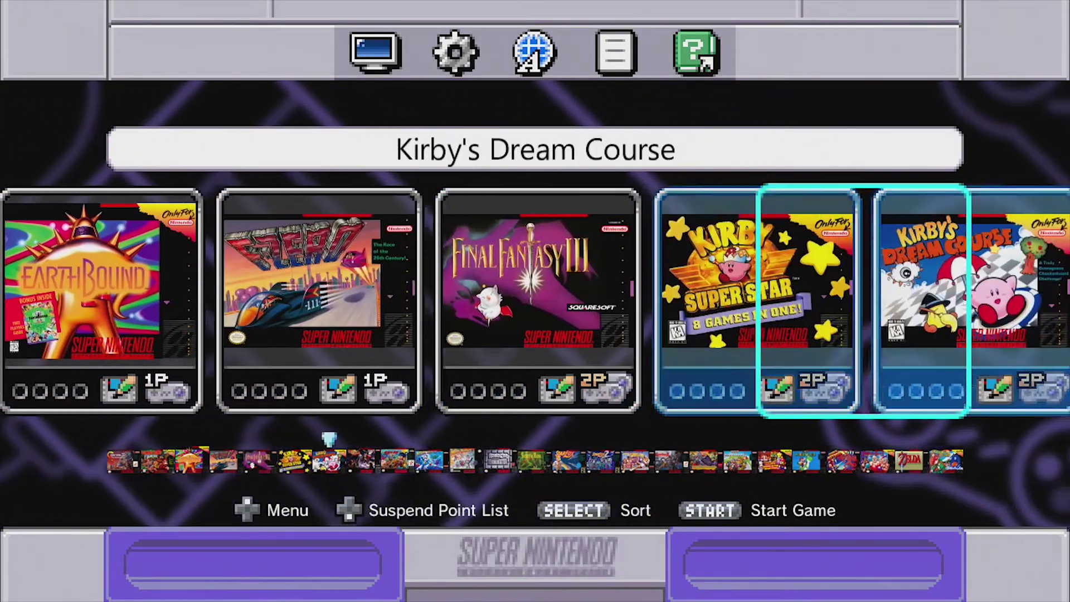
key(Right)
key(Left)
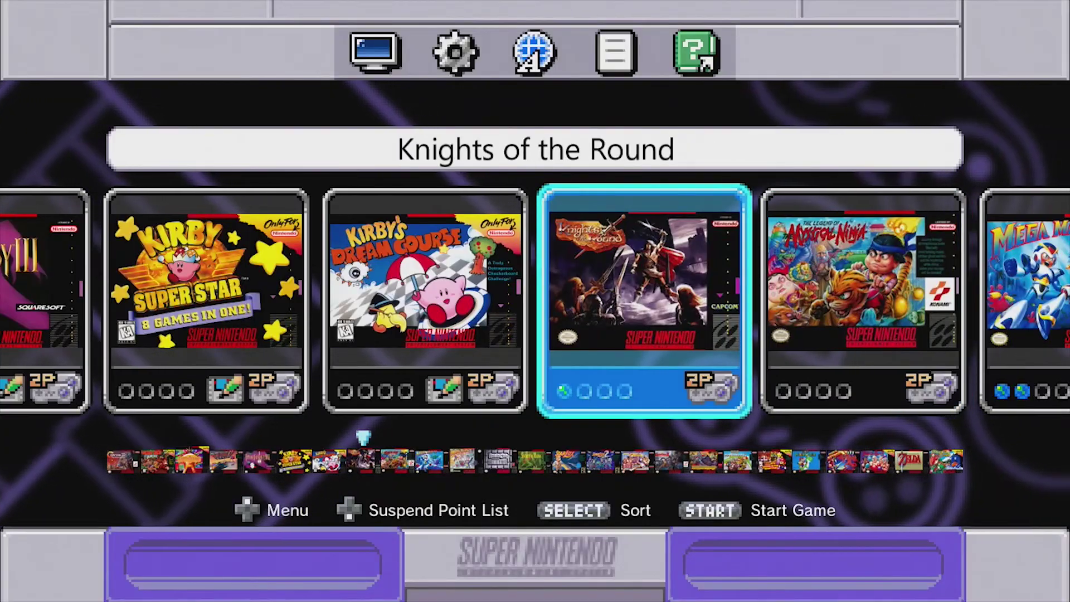
key(Right)
key(Right)
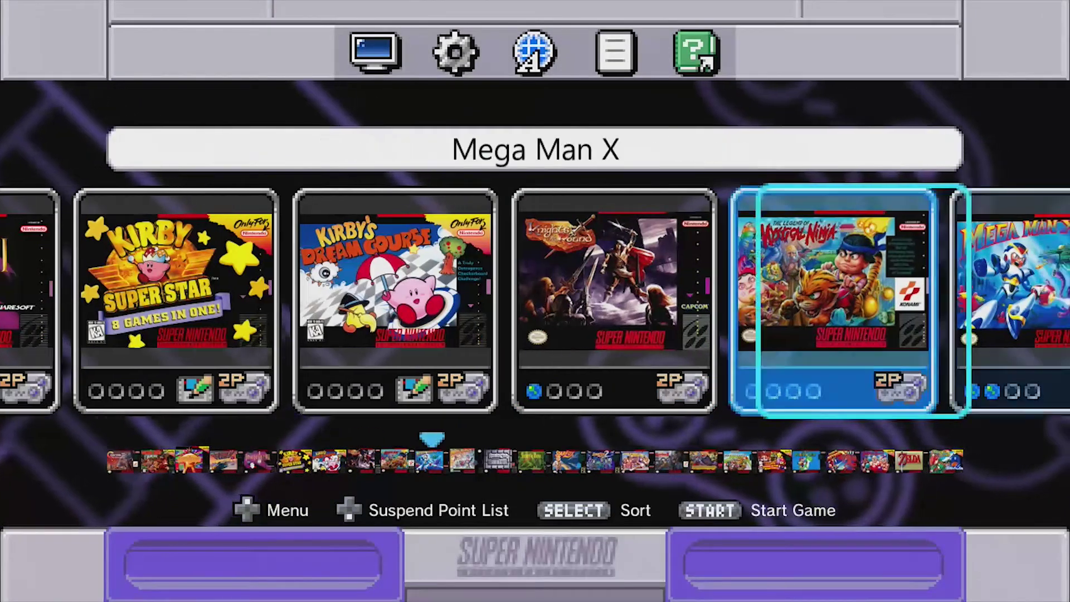
key(Right)
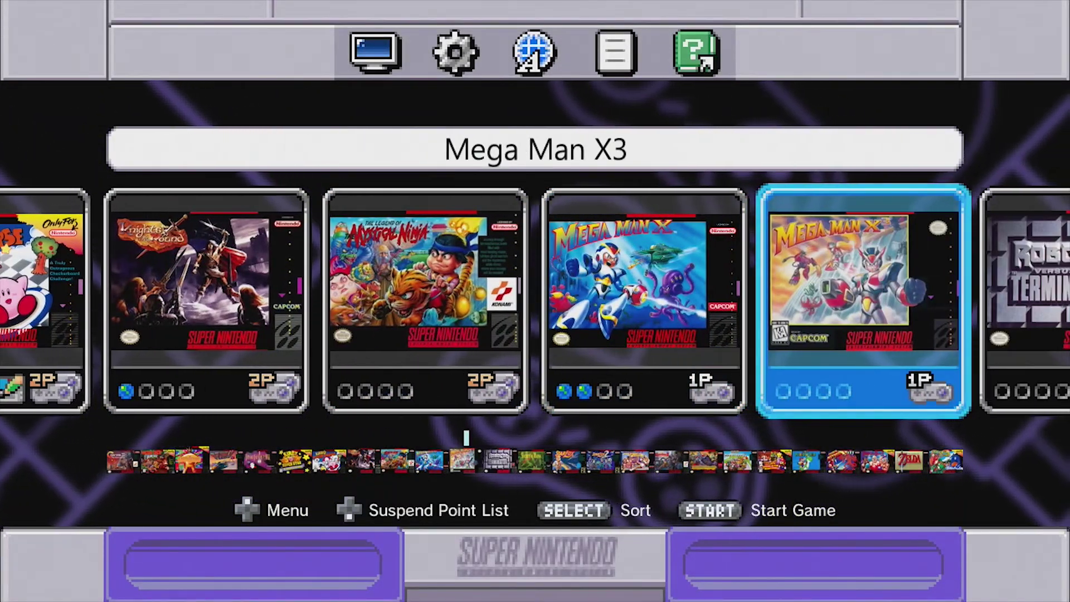
key(Right)
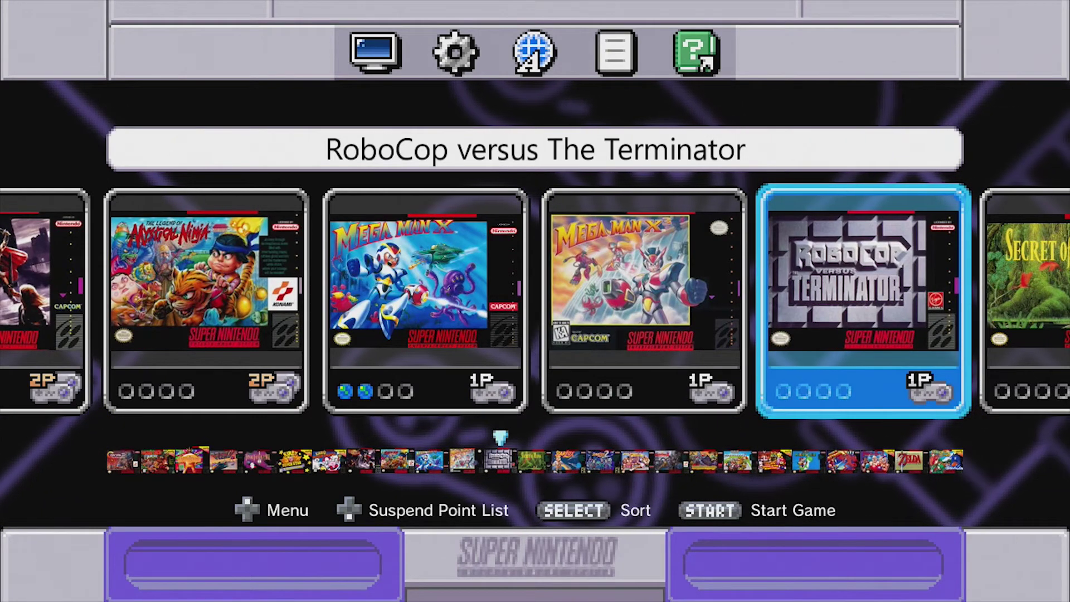
key(Left)
key(Right)
key(Left)
key(Left)
key(Left)
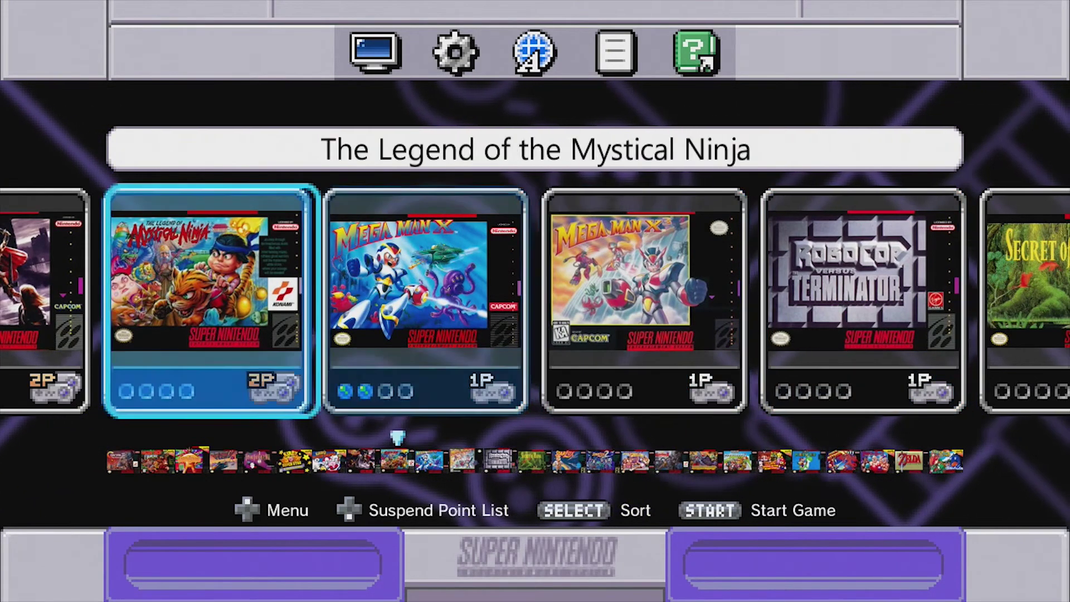
key(Left)
key(Right)
key(Left)
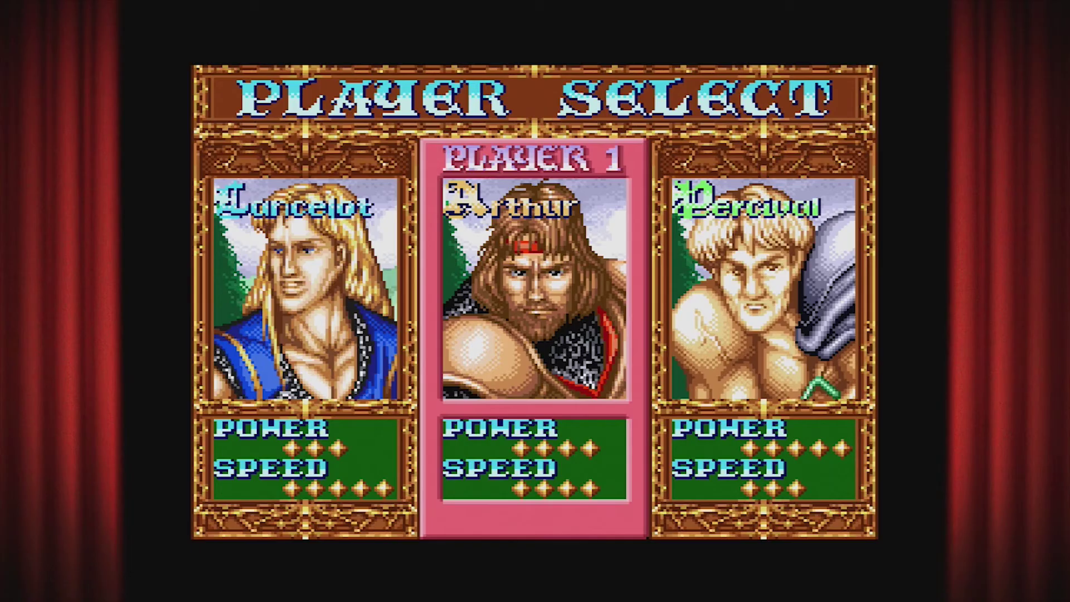
- Choose Arthur as player 1 and fight through the first soldiers and barrels
key(Return)
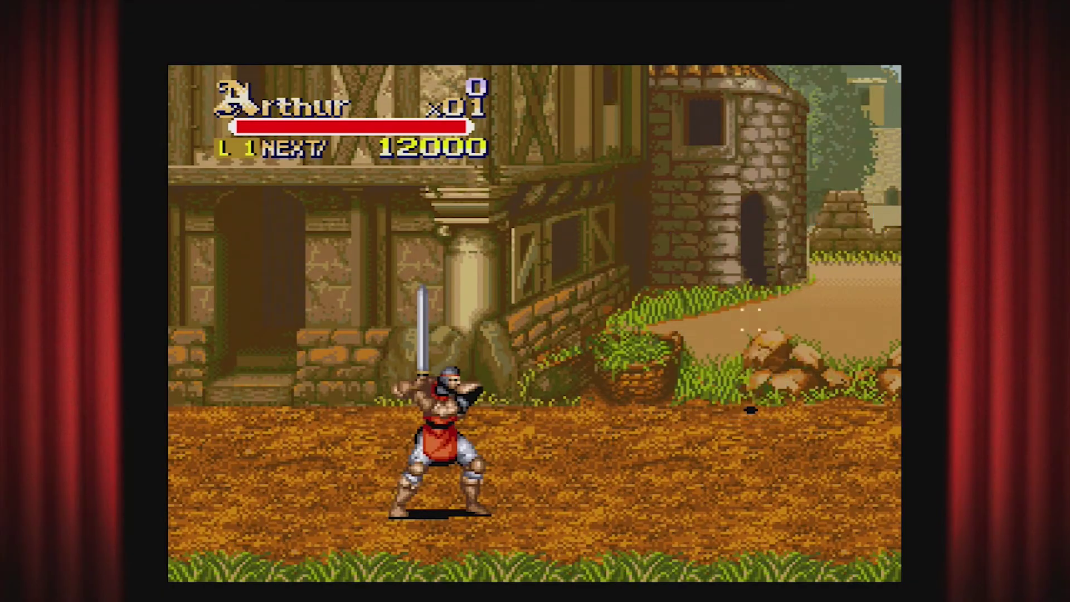
key(Right)
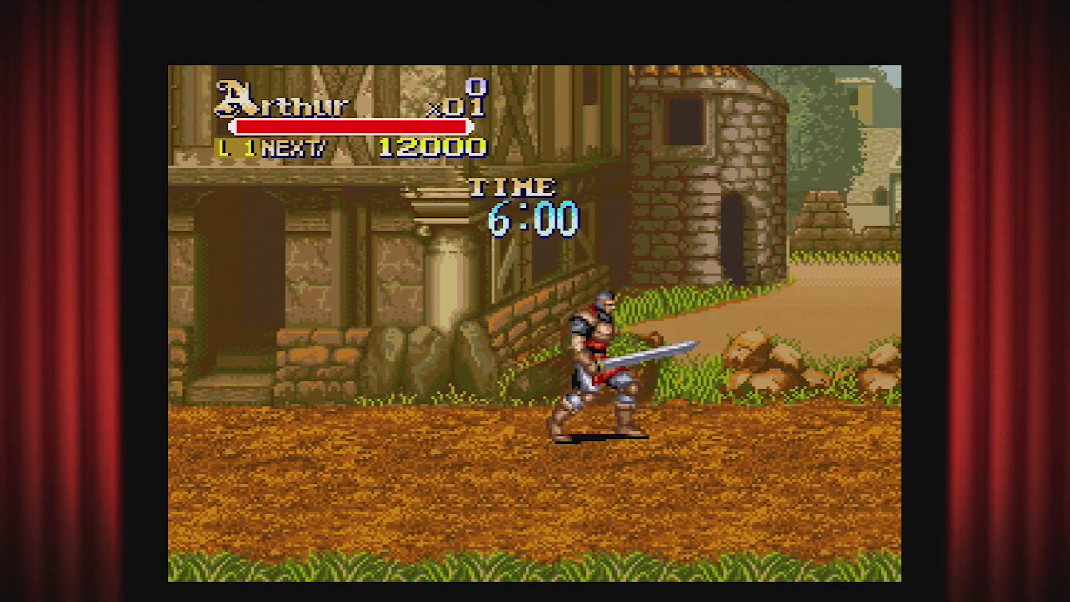
key(Right)
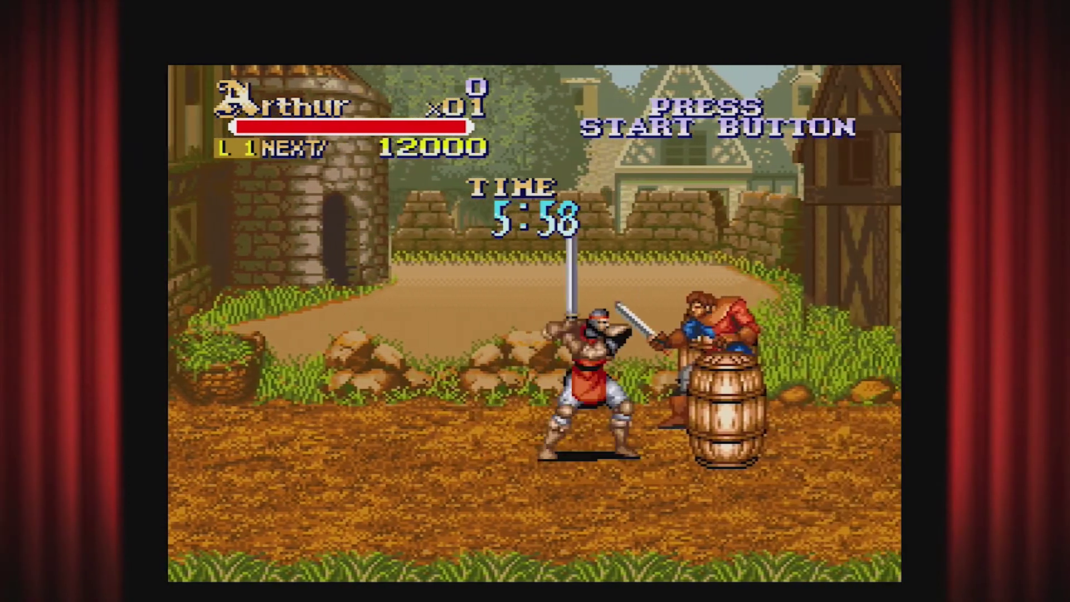
key(z)
key(Right)
key(z)
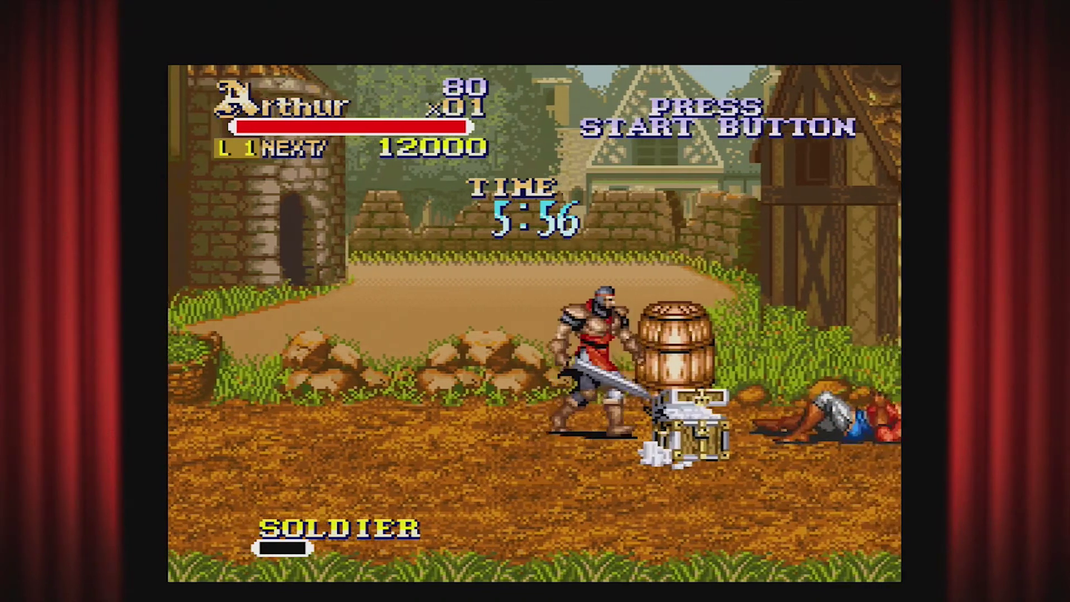
key(z)
key(Left)
key(z)
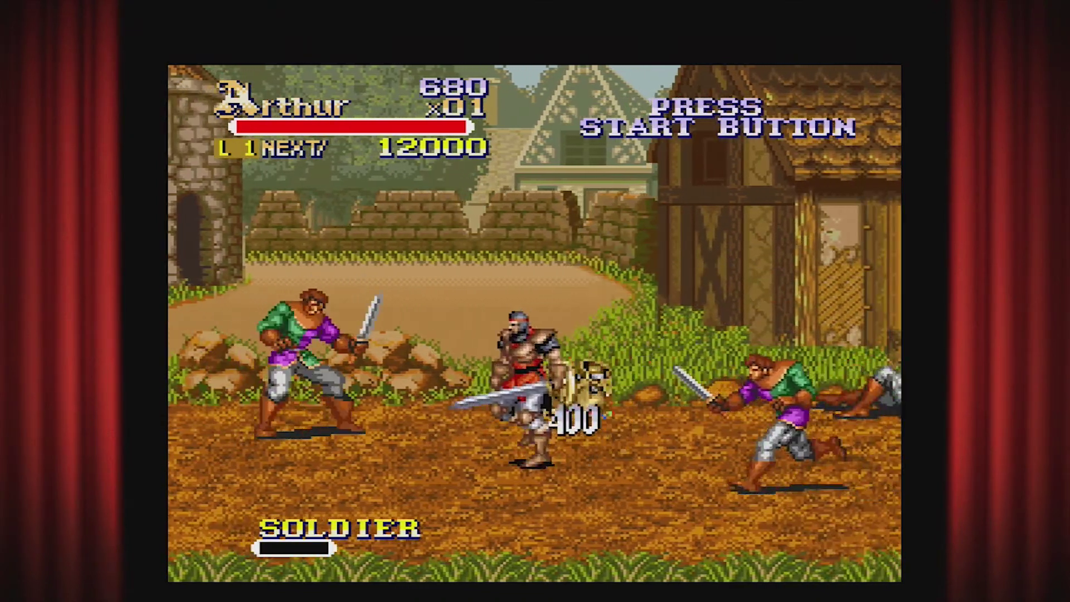
key(Right)
key(z)
key(z)
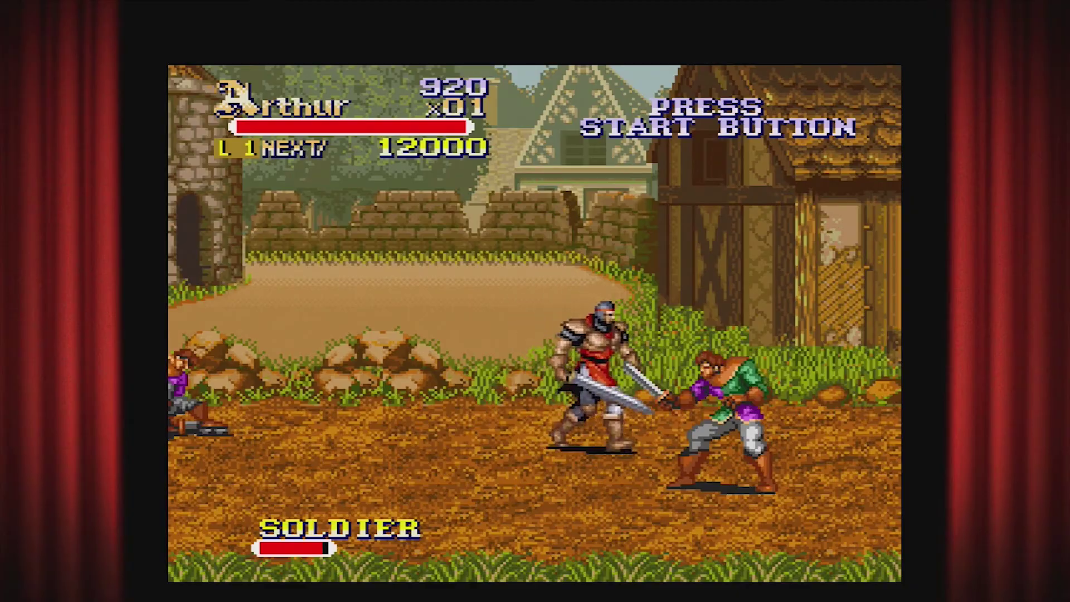
- Defeat the remaining soldiers, advance toward the sword man, then suspend the game to slot 1
key(z)
key(Left)
key(z)
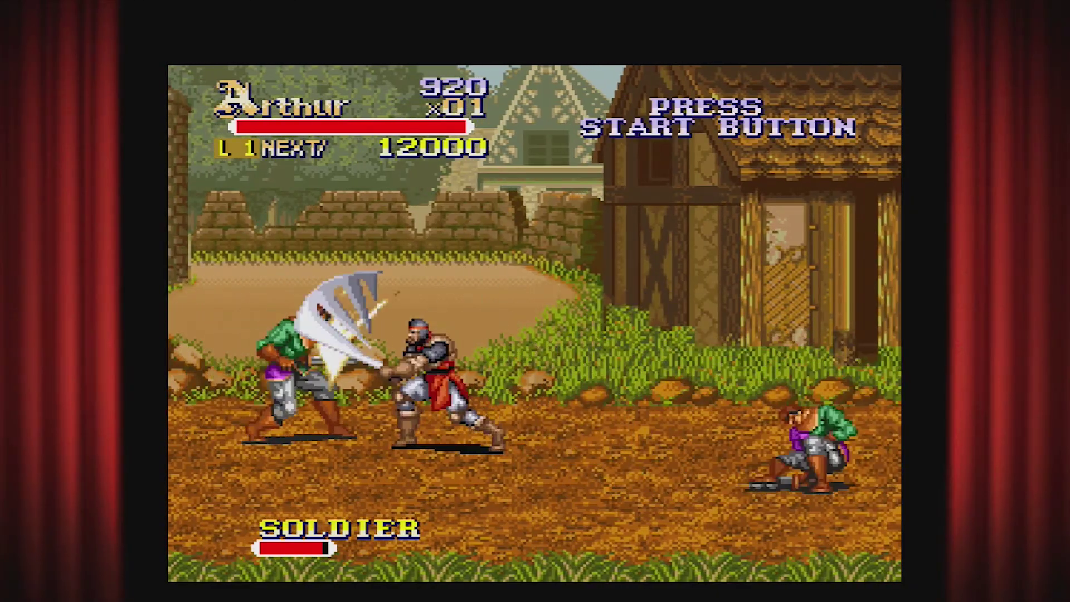
key(z)
key(Right)
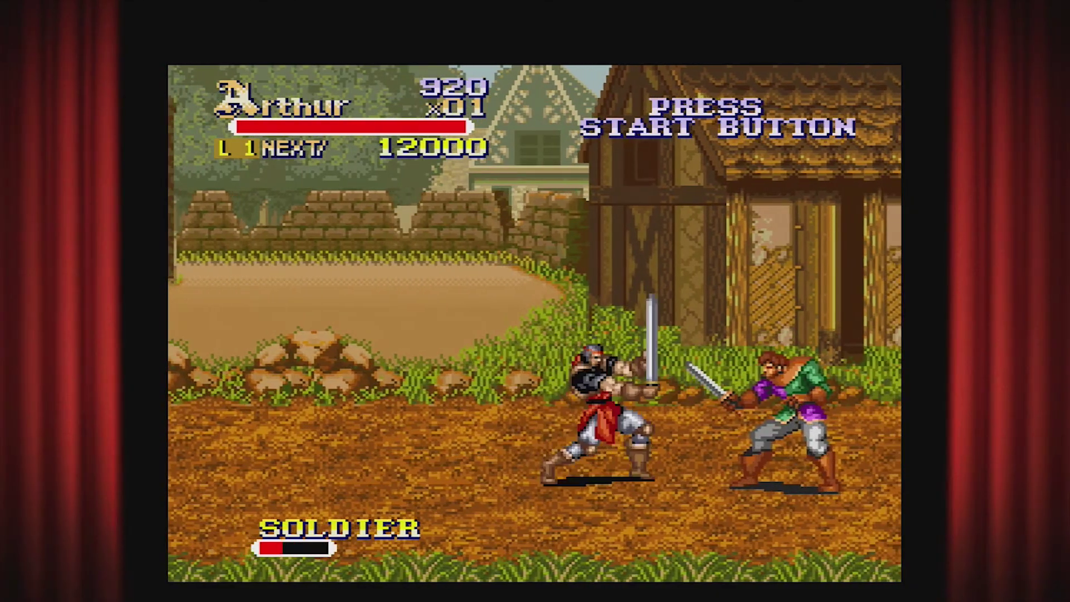
key(z)
key(Left)
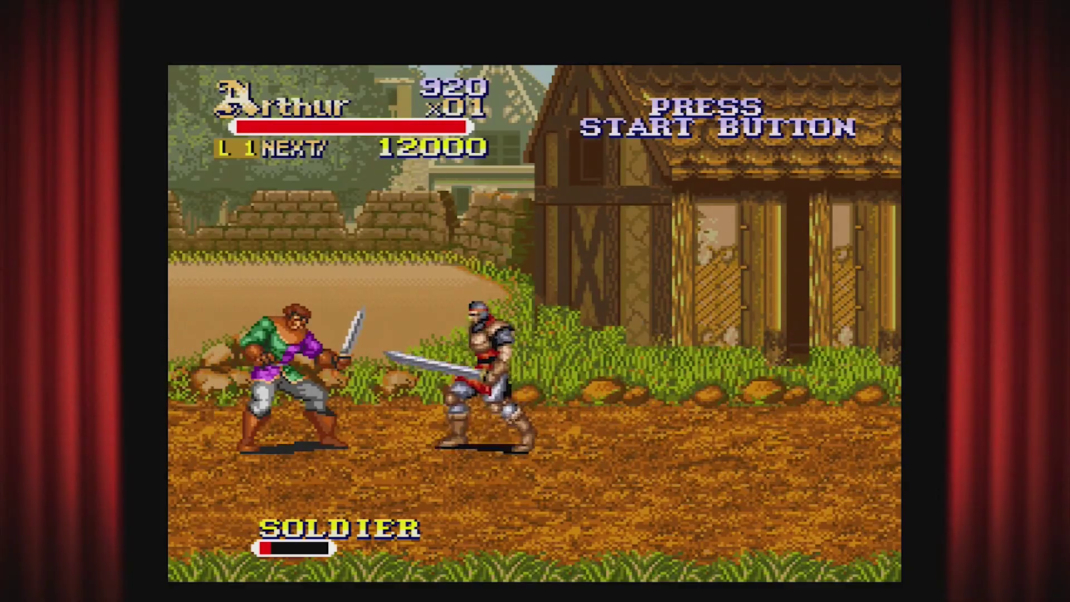
key(z)
key(z)
key(Right)
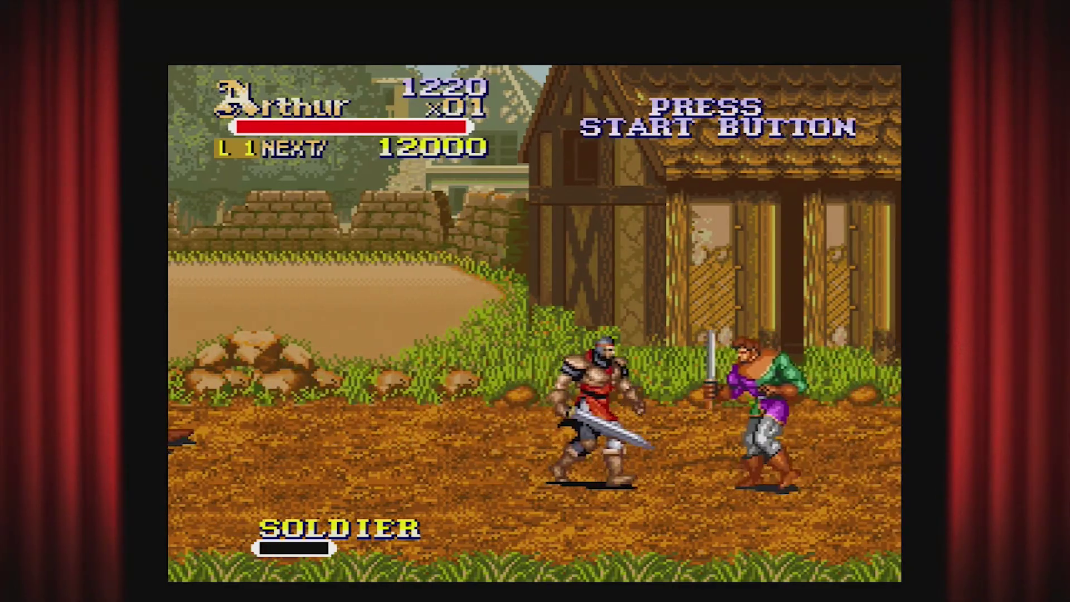
key(z)
key(Right)
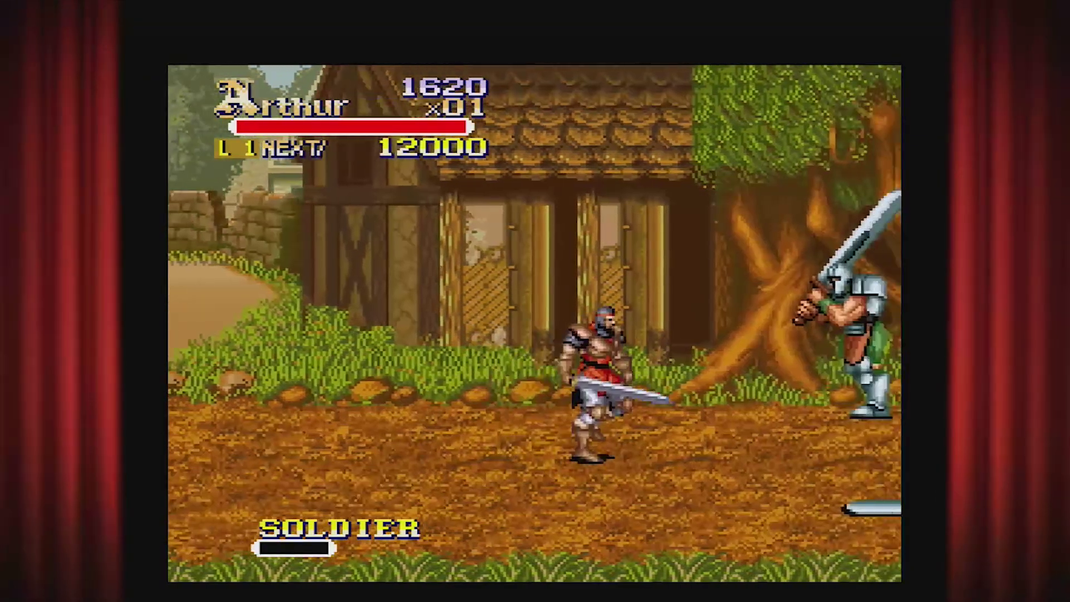
key(Right)
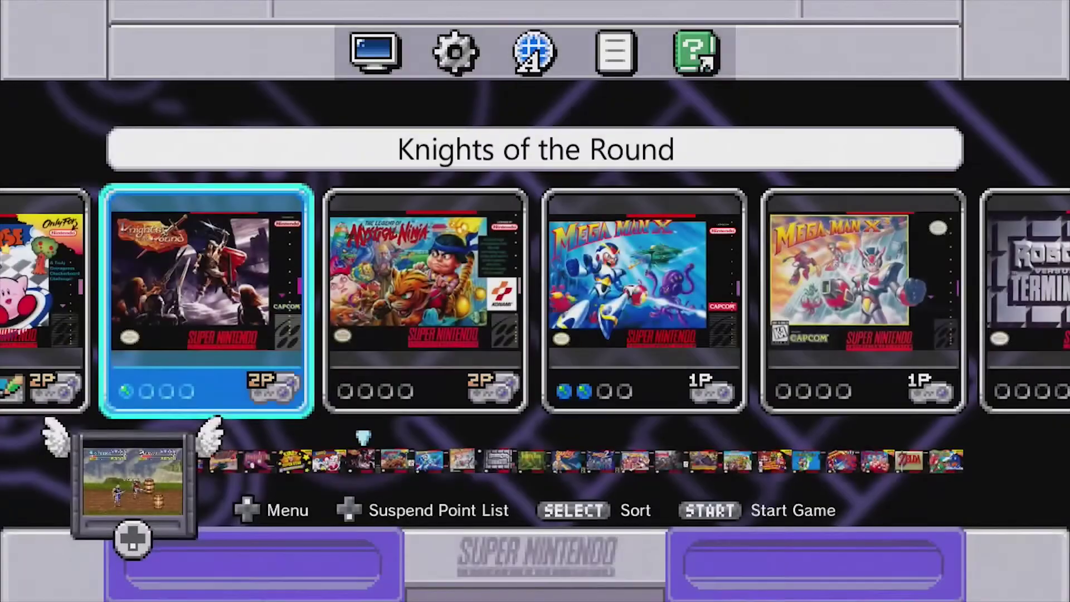
key(Down)
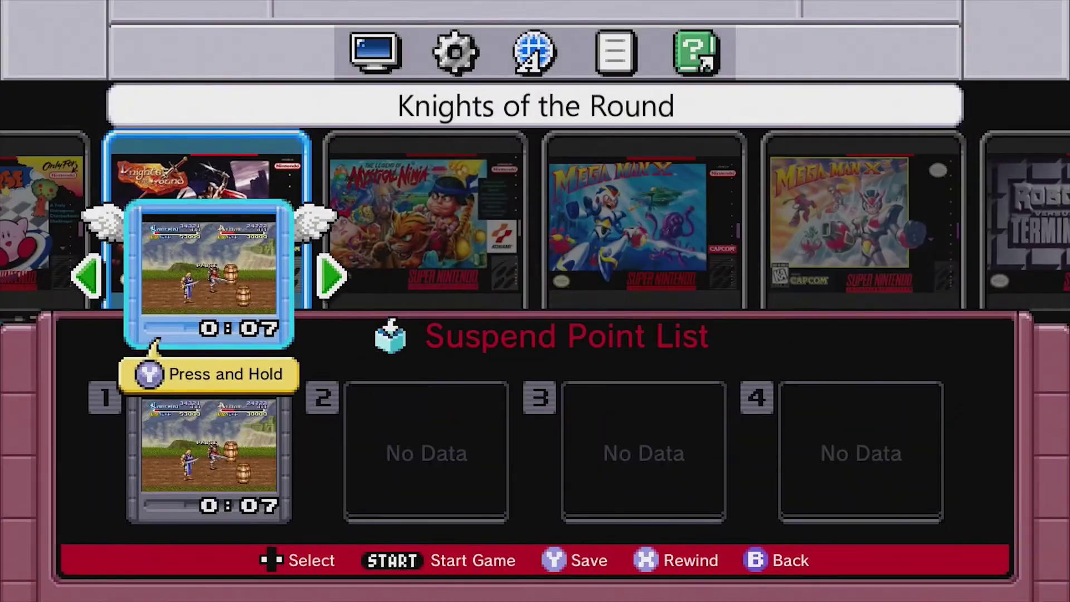
- Switch back and forth between Knights of the Round's current save card and suspend slot 1
key(Down)
key(Up)
key(Down)
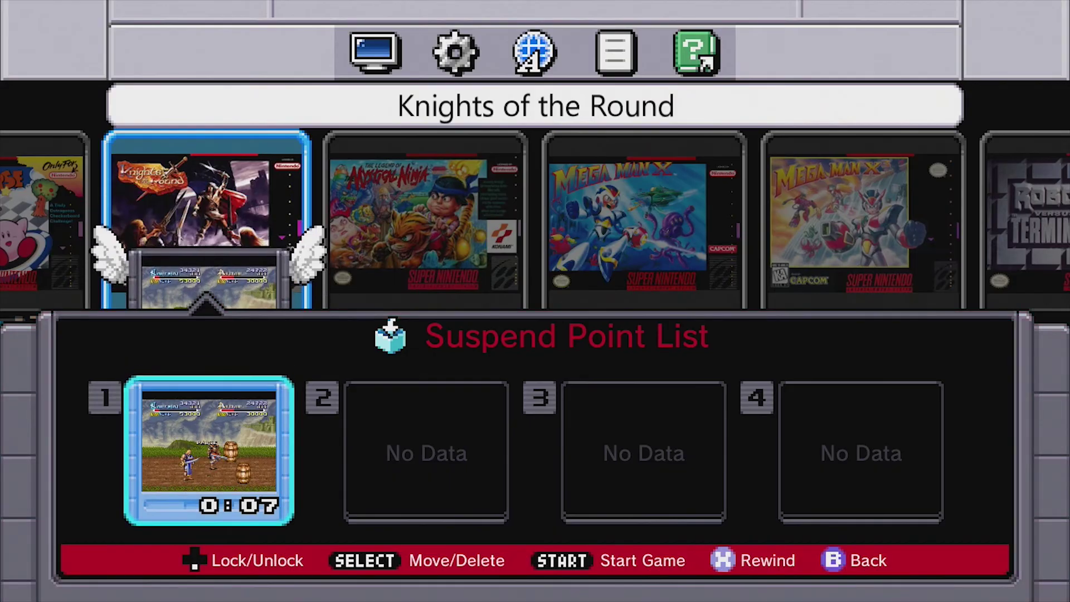
key(Up)
key(Down)
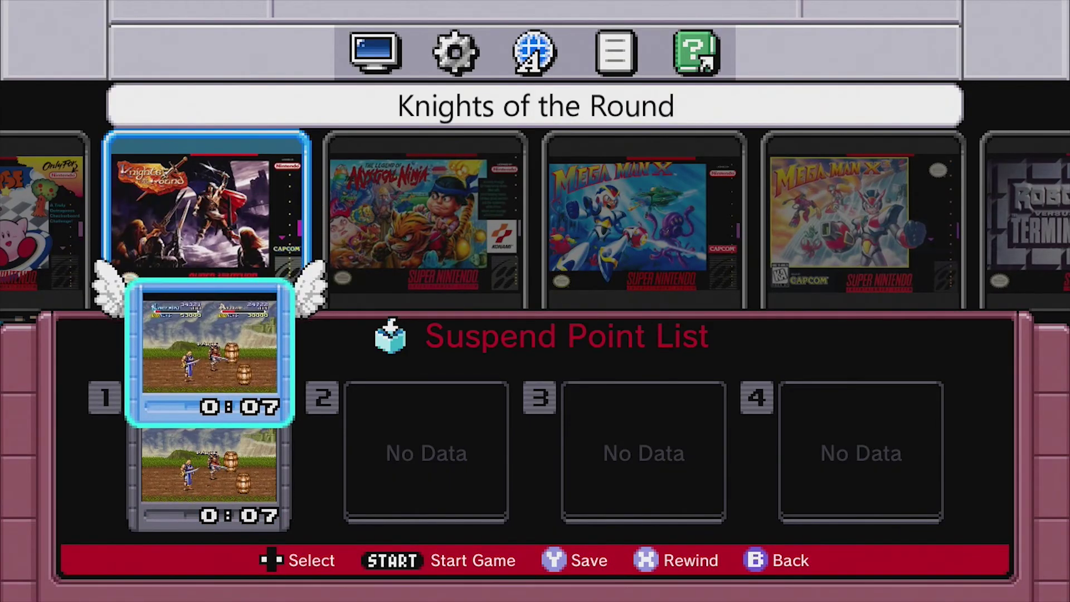
- Close the suspend point list and move across the carousel to RoboCop versus The Terminator
key(Up)
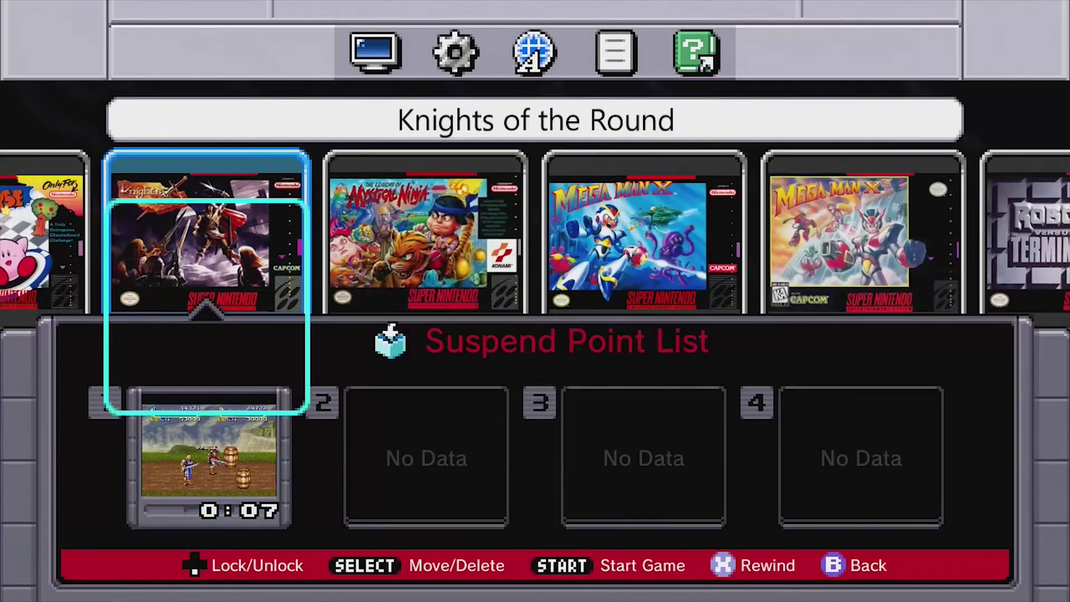
key(Right)
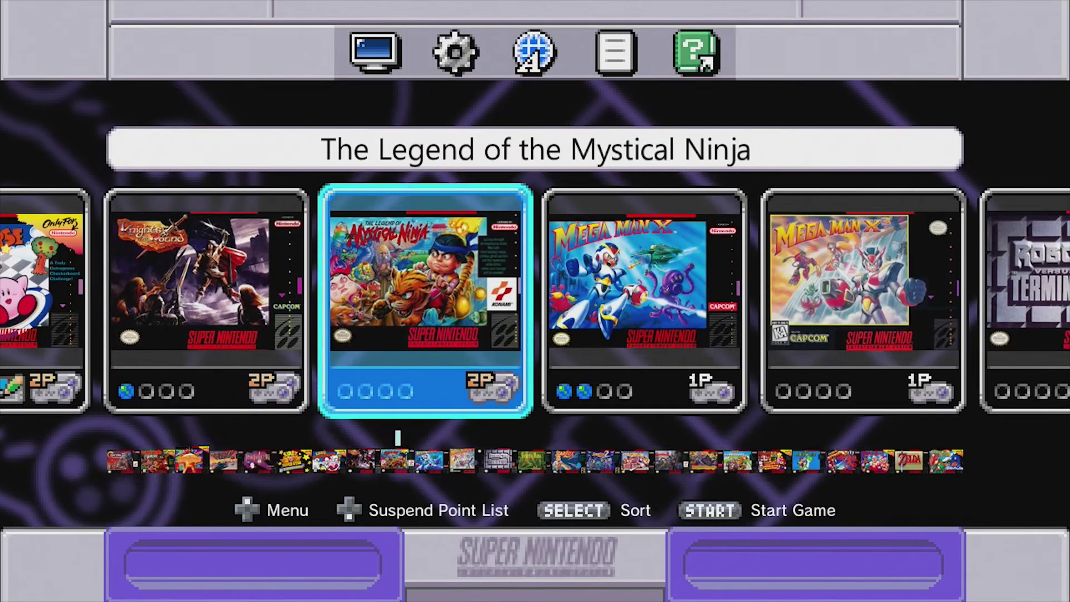
key(Right)
key(Right)
key(Right)
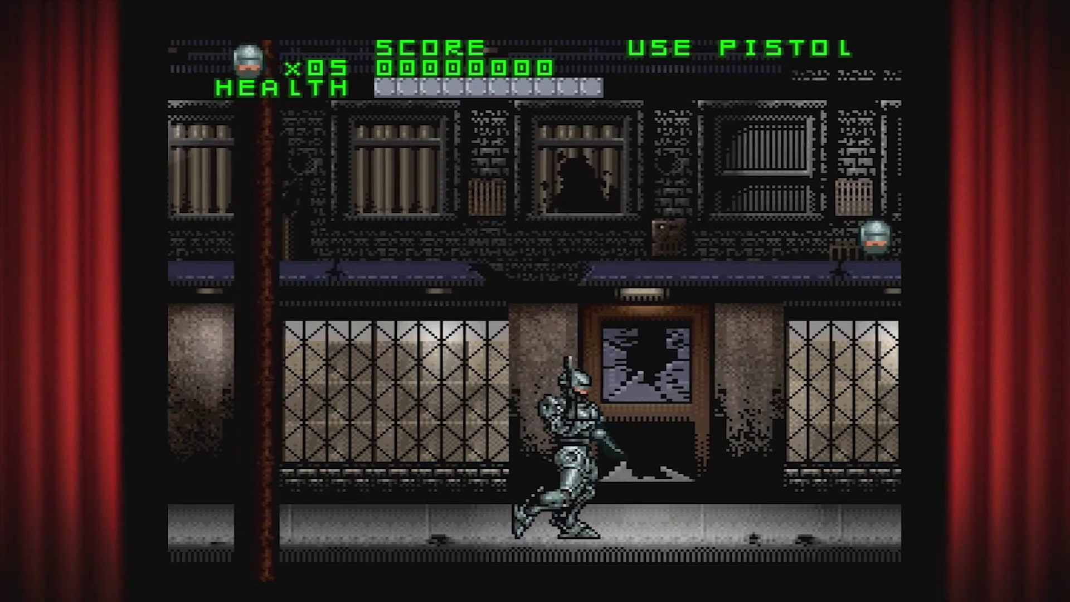
- Play RoboCop versus The Terminator's first stage, shooting street thugs to 1400 points, then return to the menu
key(Up)
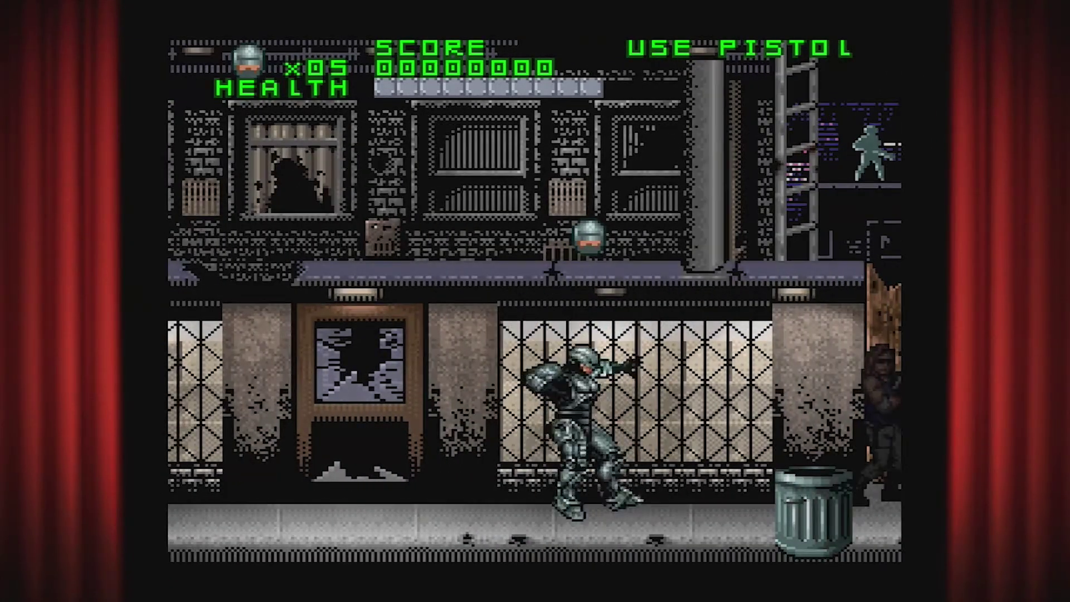
key(Left)
key(x)
key(Right)
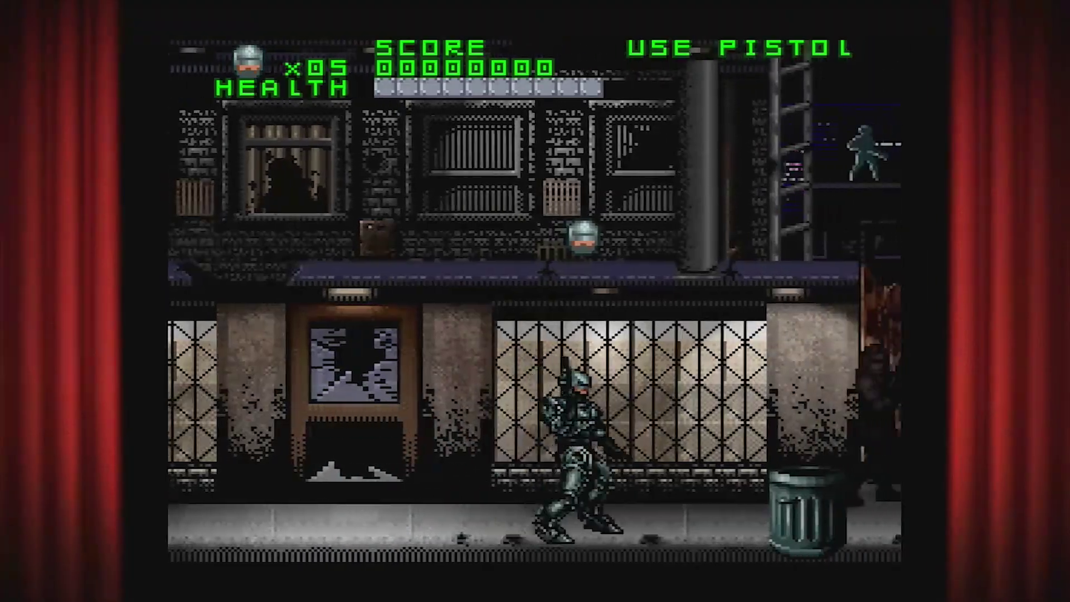
key(Down)
key(Right)
key(Up)
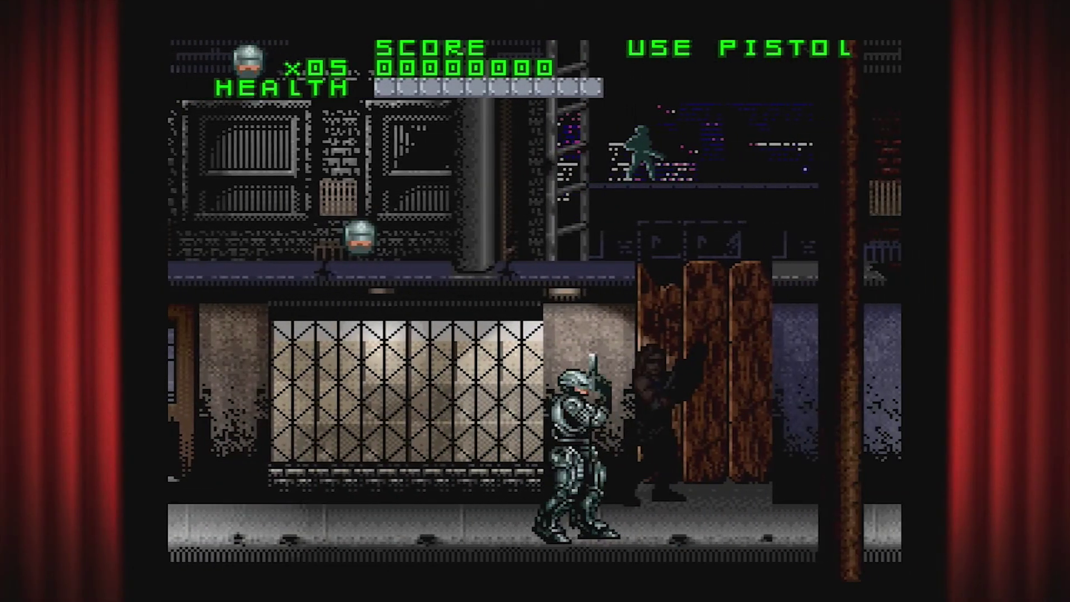
key(Left)
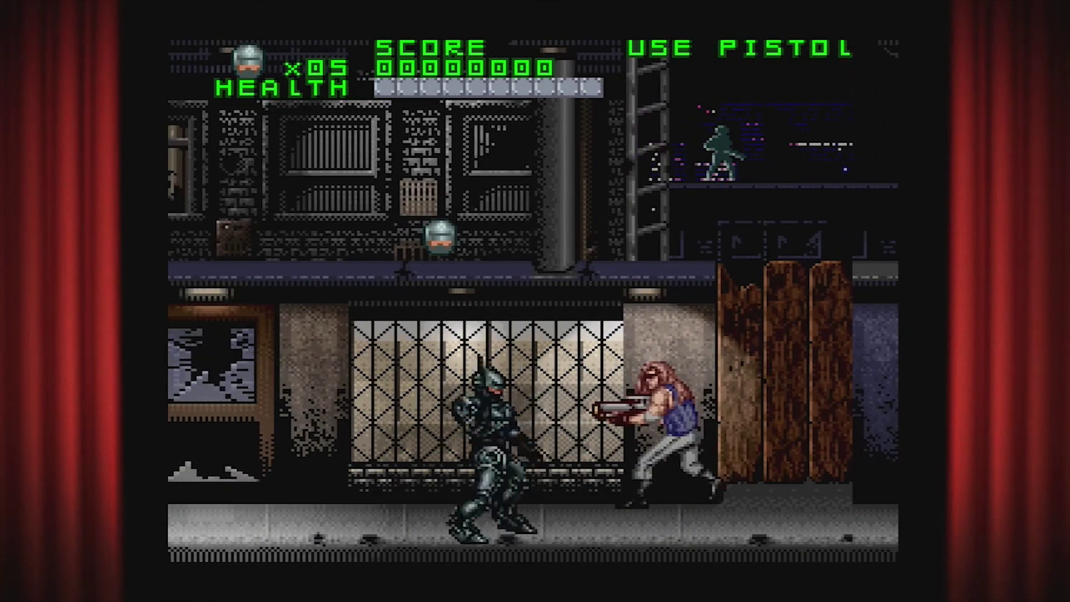
key(Right)
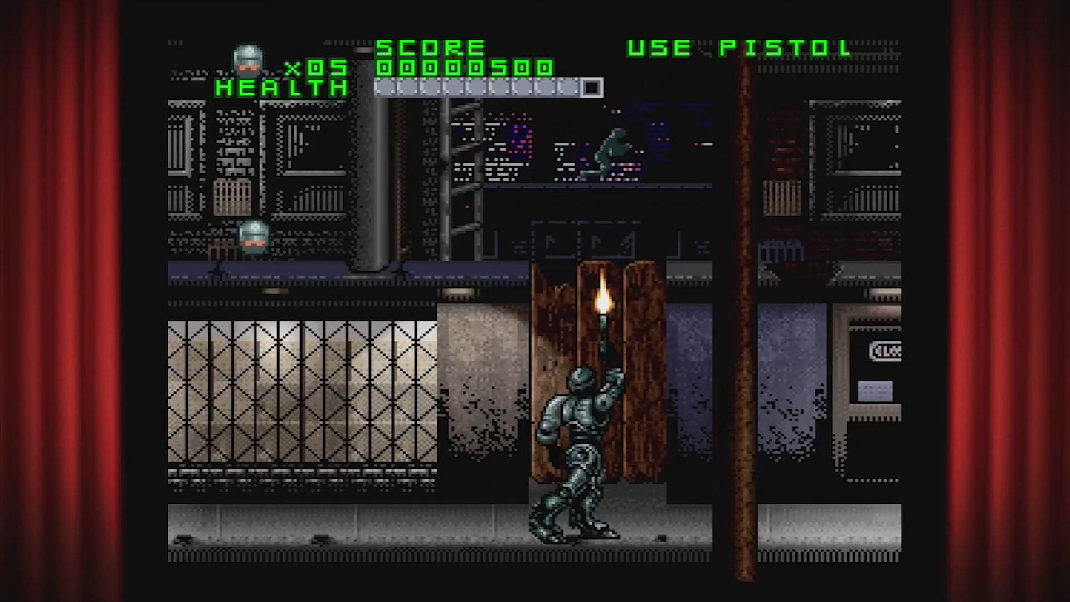
key(Right)
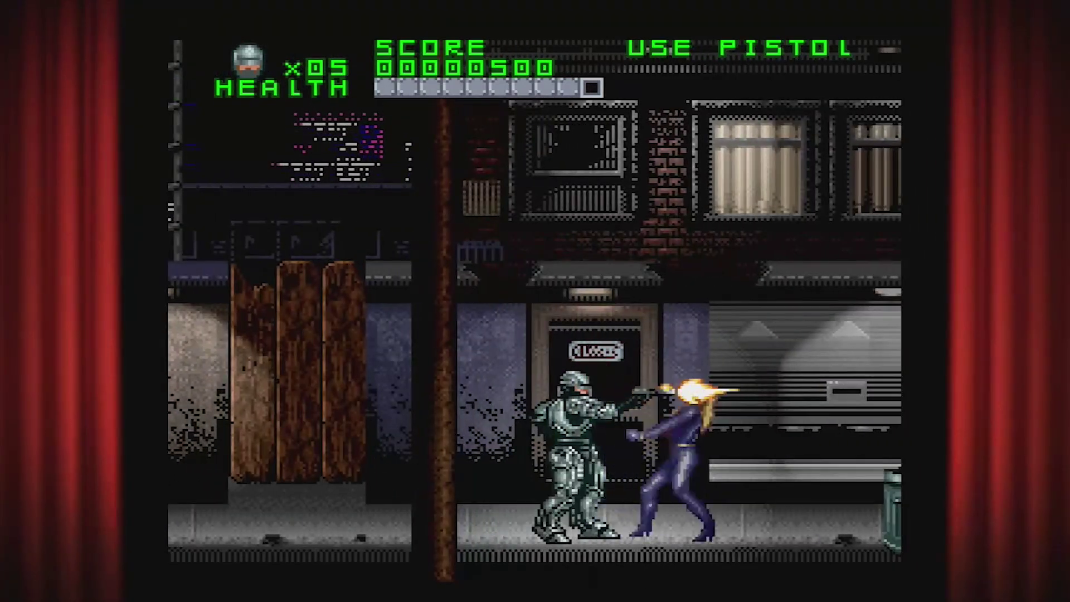
key(Right)
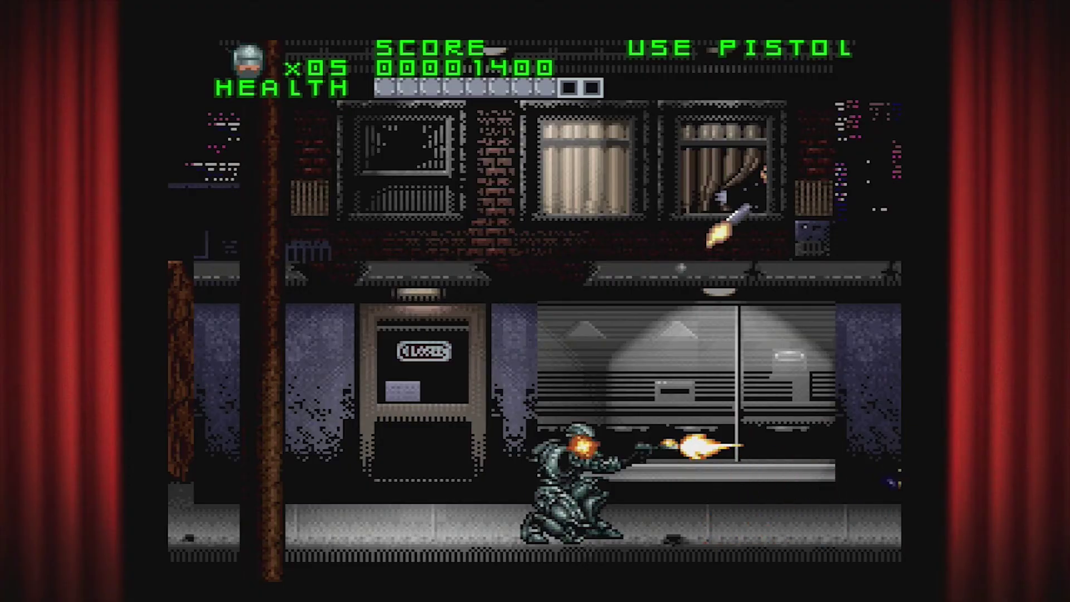
key(Home)
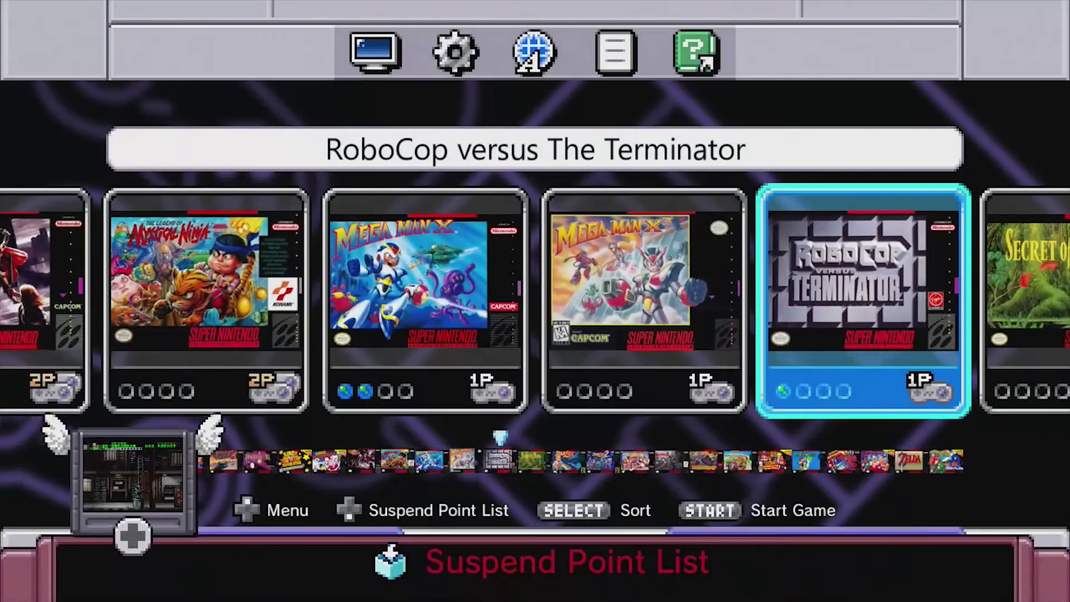
key(Left)
key(Left)
key(Left)
key(Left)
key(Left)
key(Left)
key(Left)
key(Left)
key(Left)
key(Left)
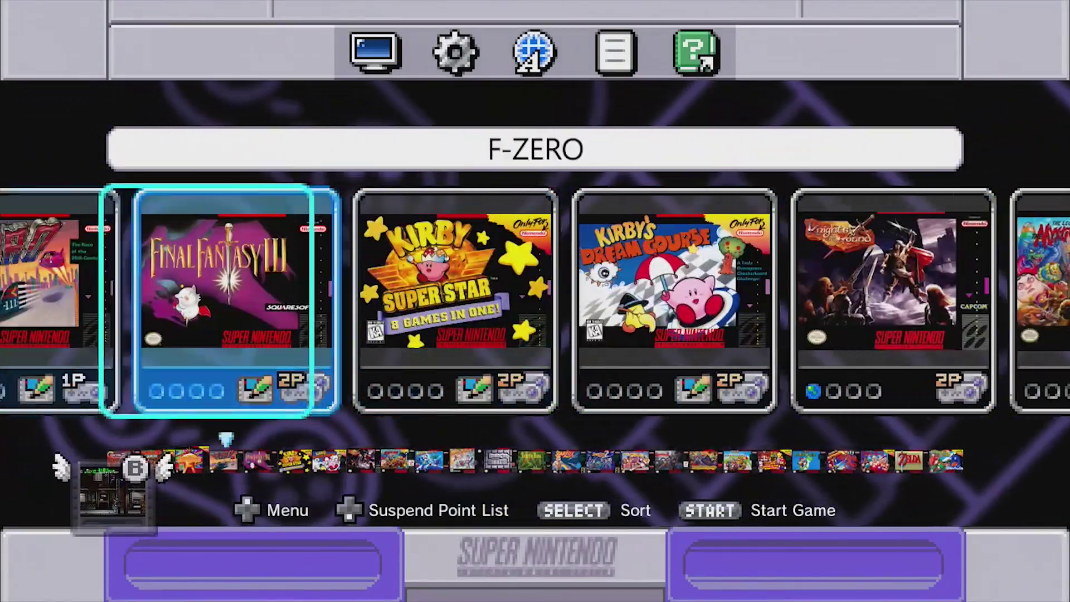
key(Right)
key(Right)
key(Right)
key(Right)
key(Right)
key(Right)
key(Right)
key(Right)
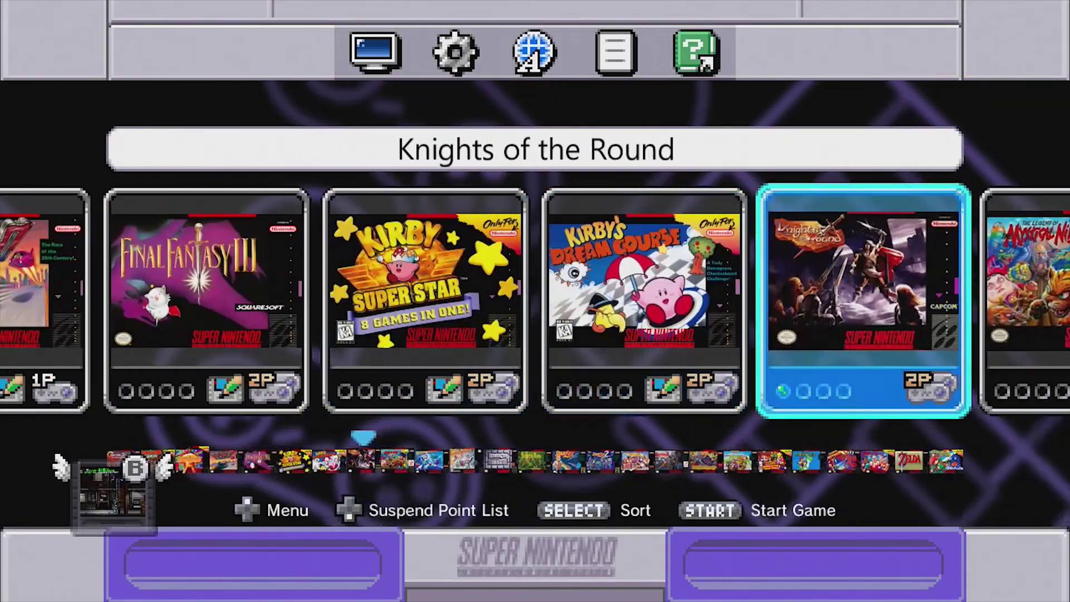
key(Left)
key(Left)
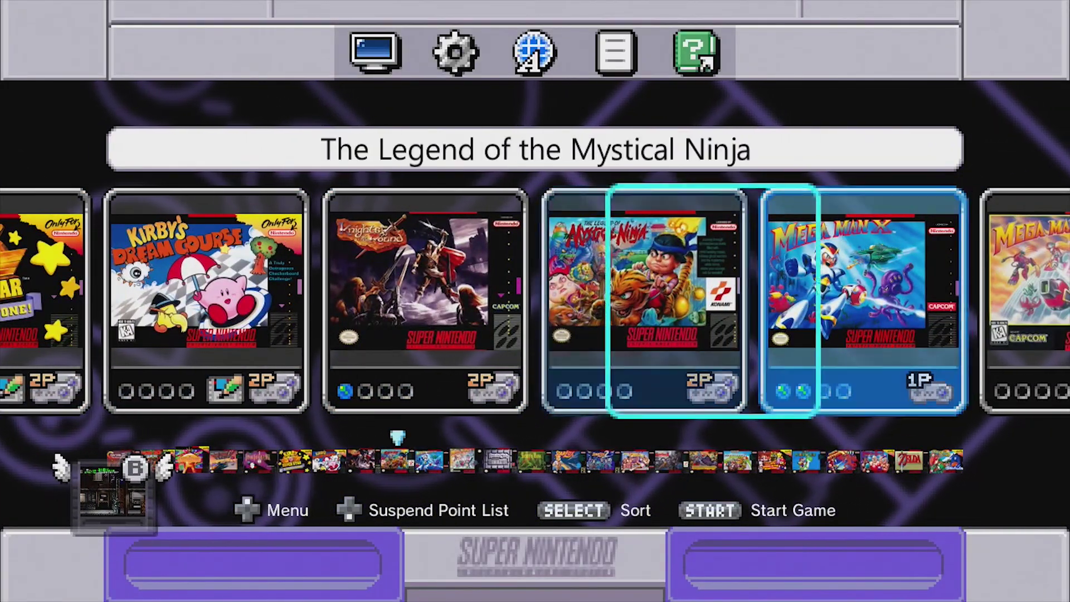
key(Right)
key(Right)
key(Right)
key(Right)
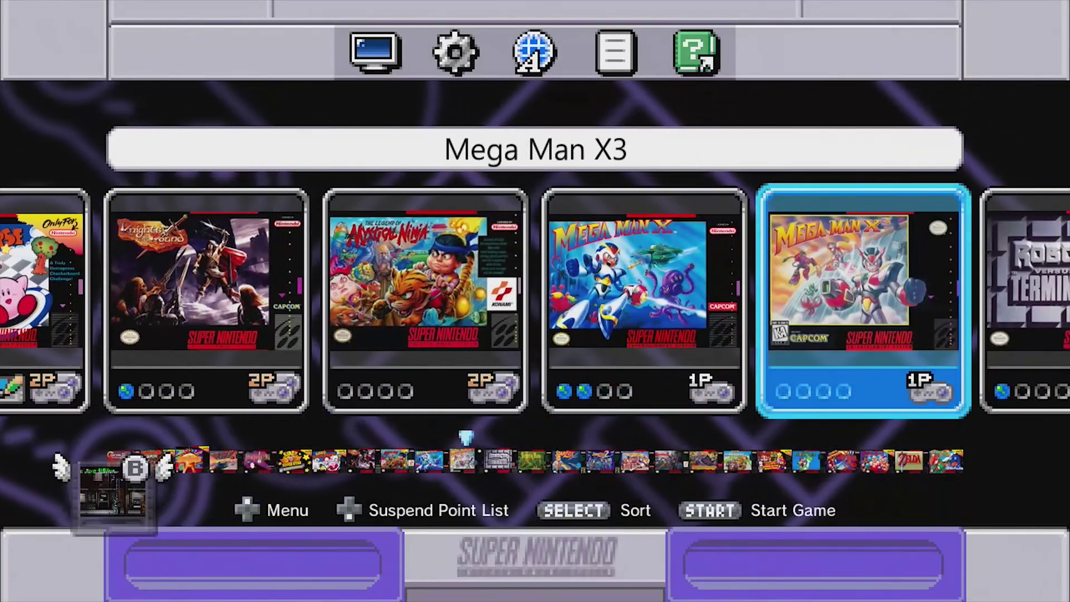
key(Right)
key(Right)
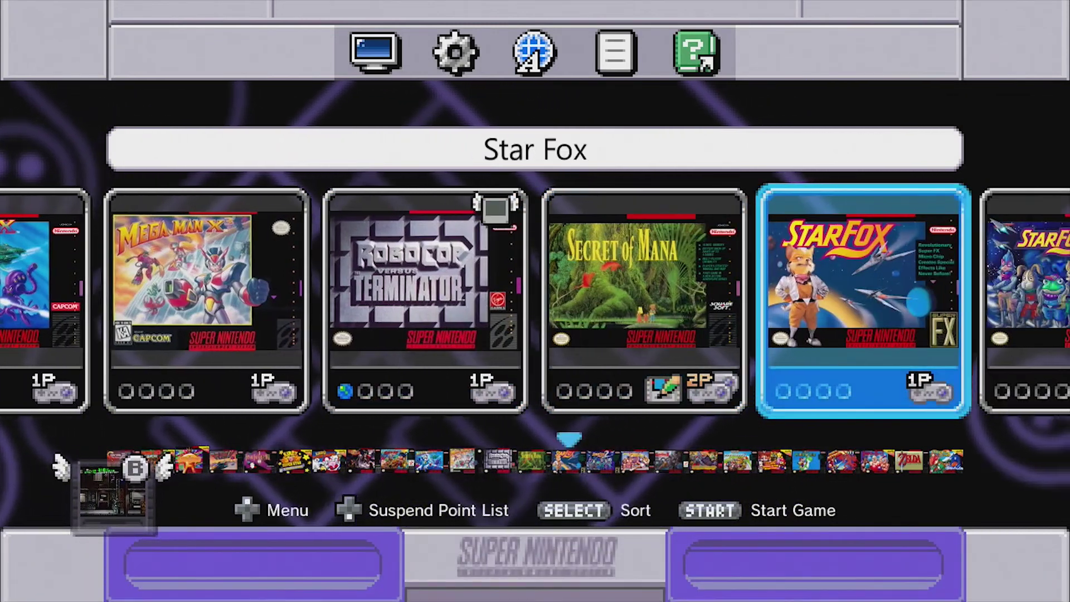
key(Right)
key(Right)
key(Right)
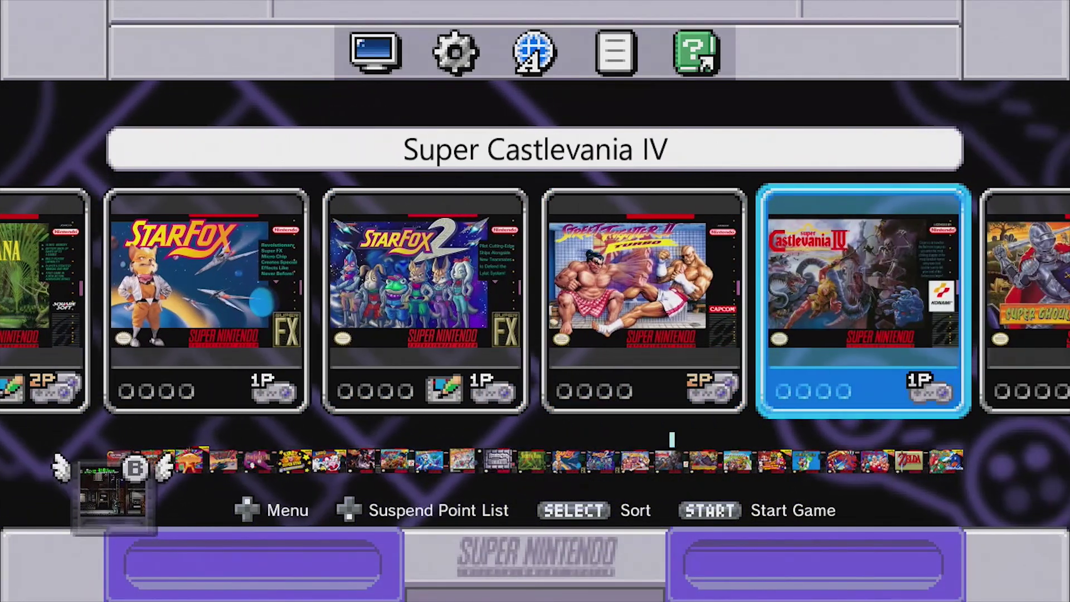
key(Left)
key(Left)
key(Left)
key(Left)
key(Left)
key(Left)
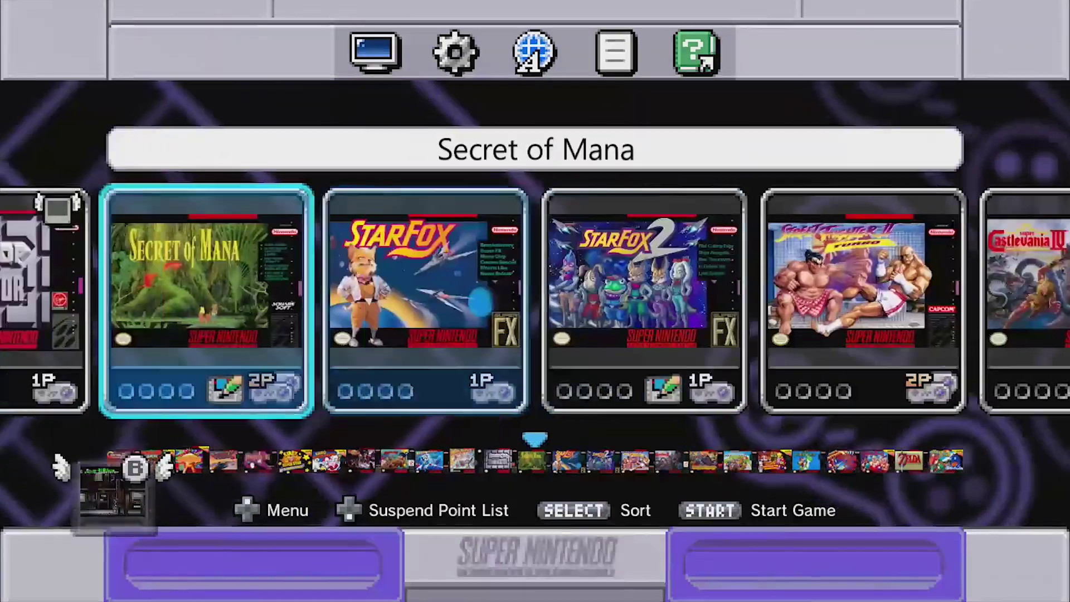
key(Left)
key(Left)
key(Left)
key(Left)
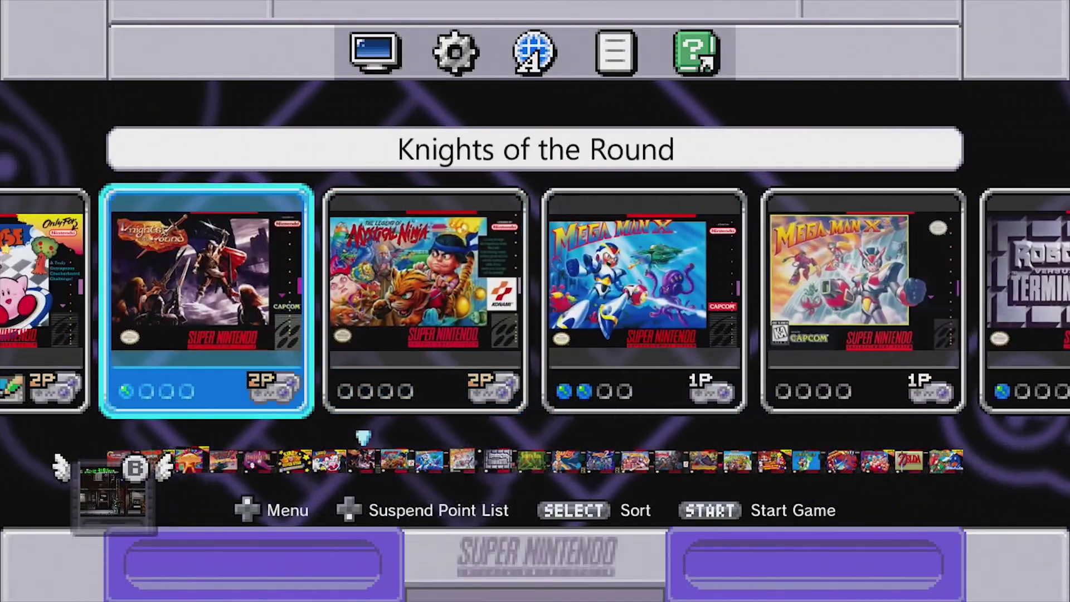
key(Right)
key(Right)
key(Right)
key(Right)
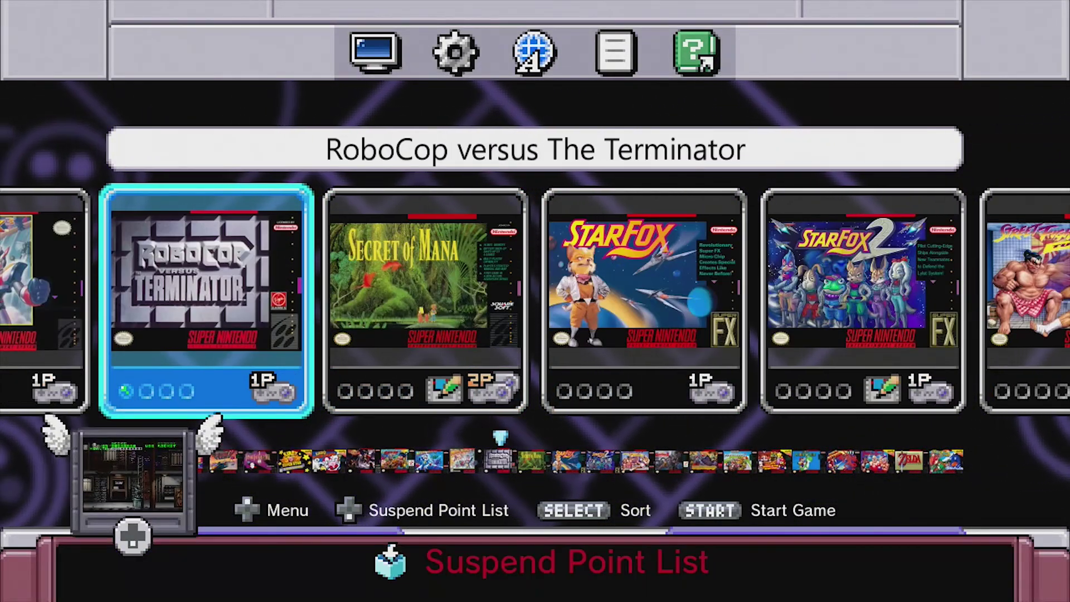